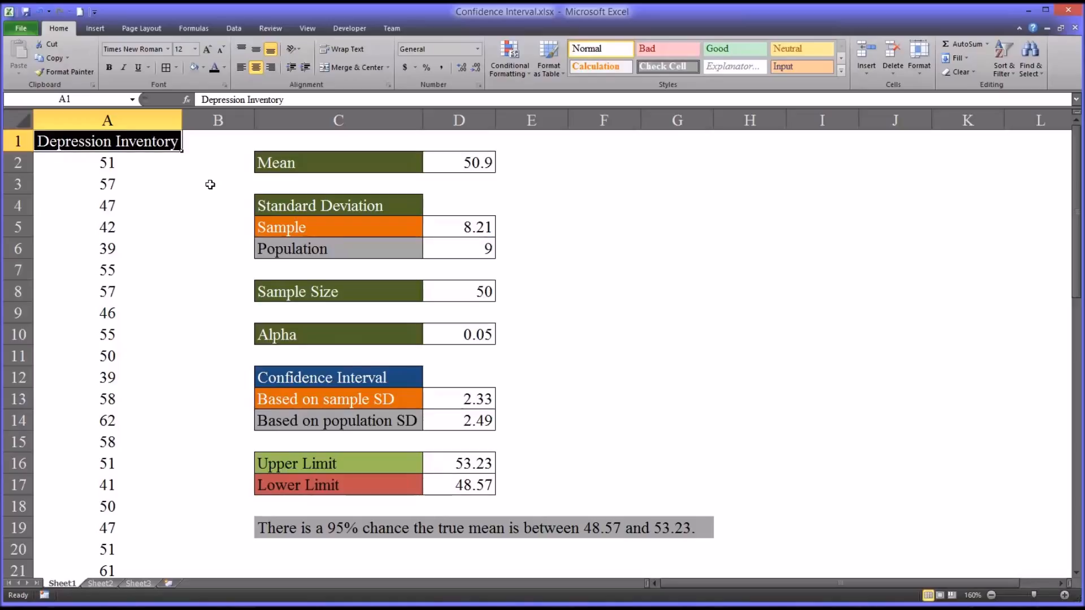
- Widen column A slightly so the Depression Inventory scores fit better
click(139, 124)
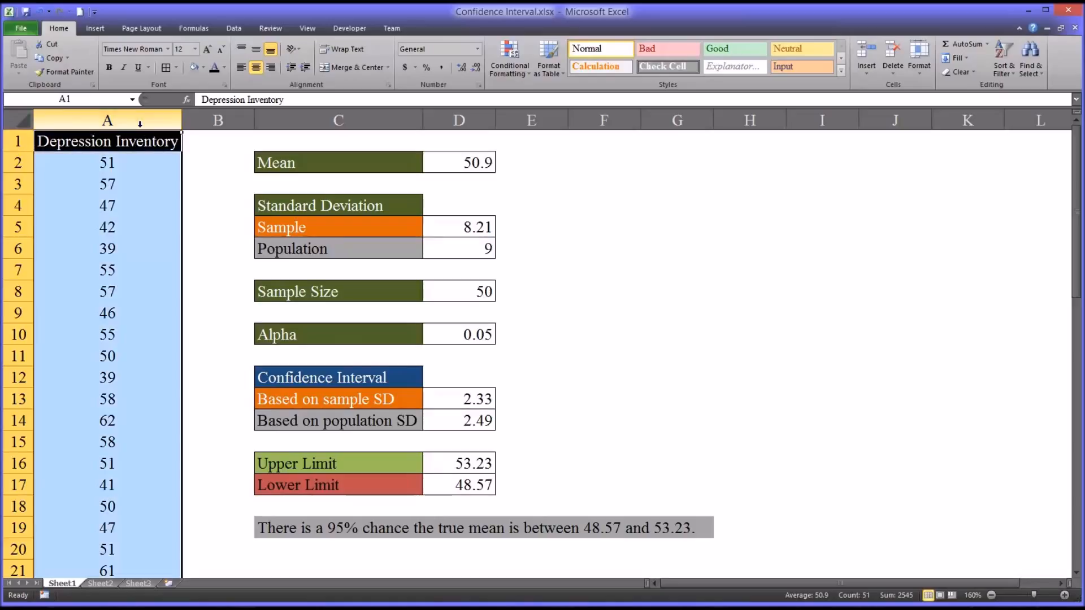
drag(181, 124, 185, 124)
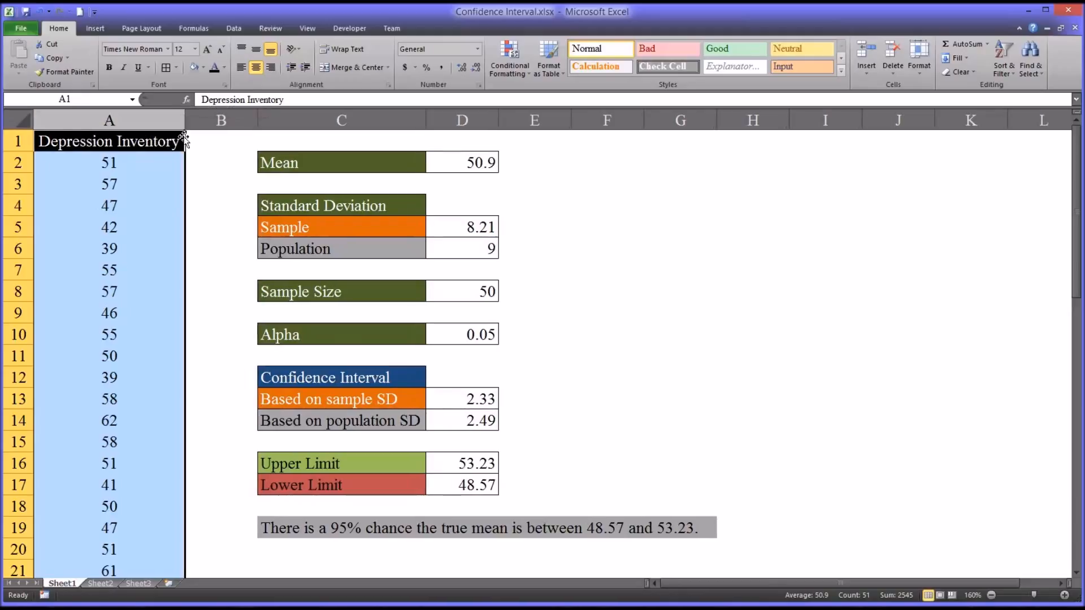
click(138, 165)
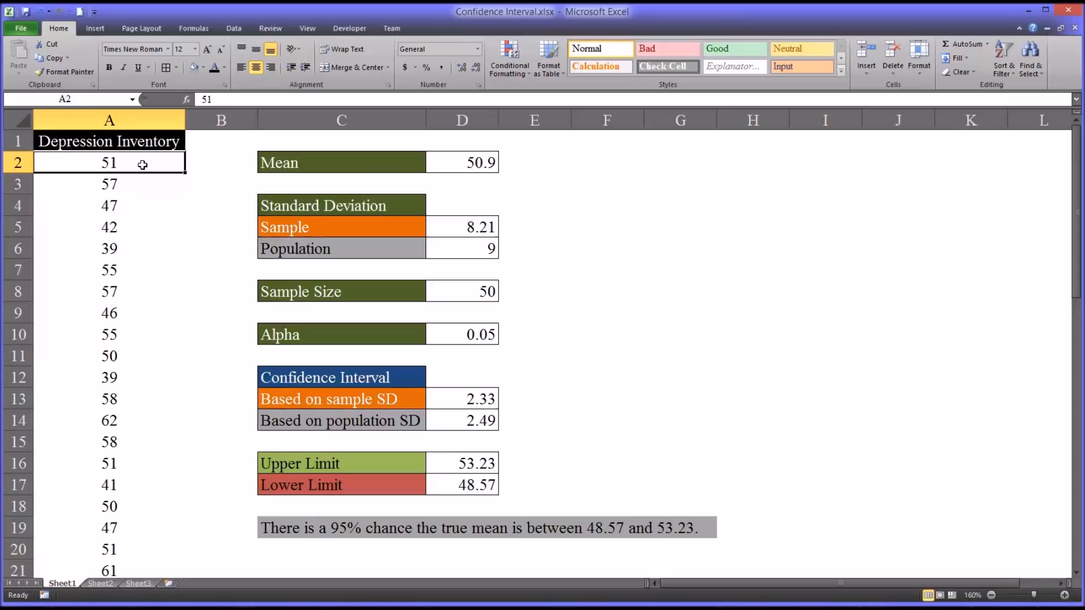
click(553, 161)
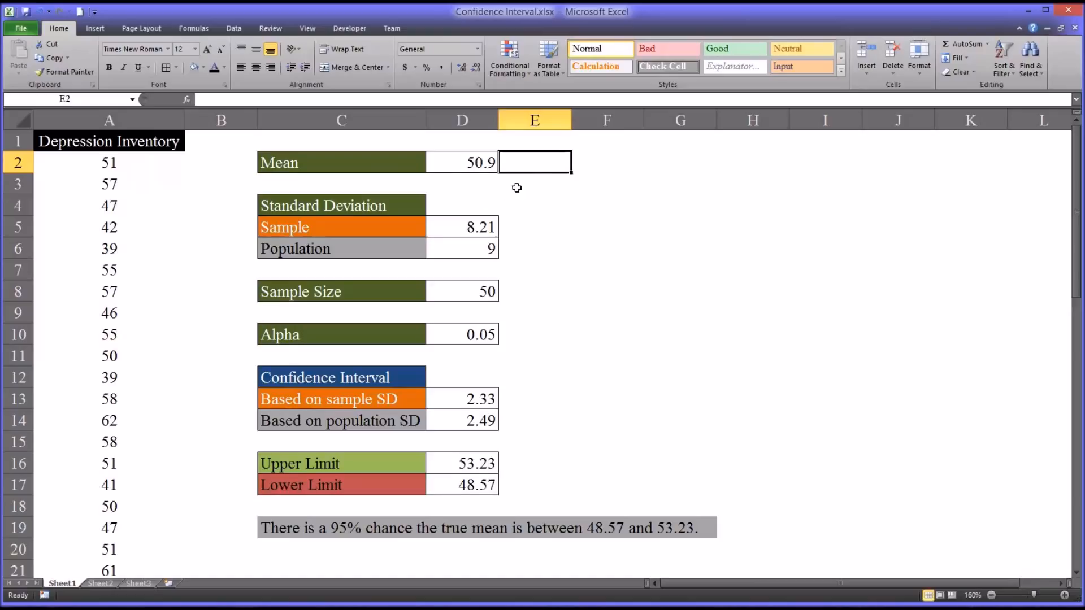
- Enter =AVERAGE(A2:A51) in E2, returning 50.9 to match the listed Mean
click(455, 167)
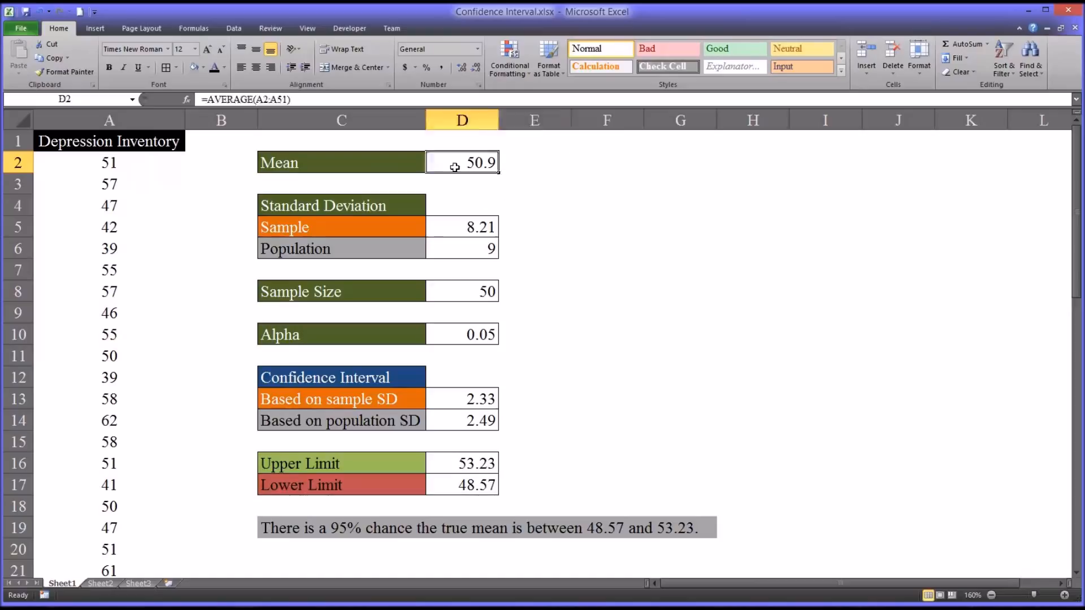
click(522, 166)
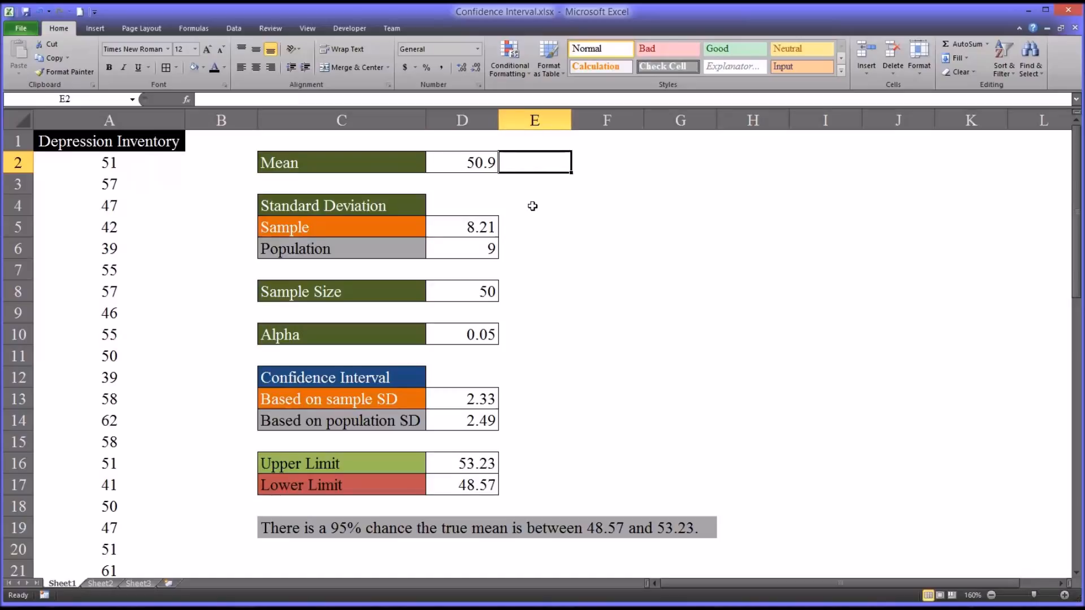
text(=)
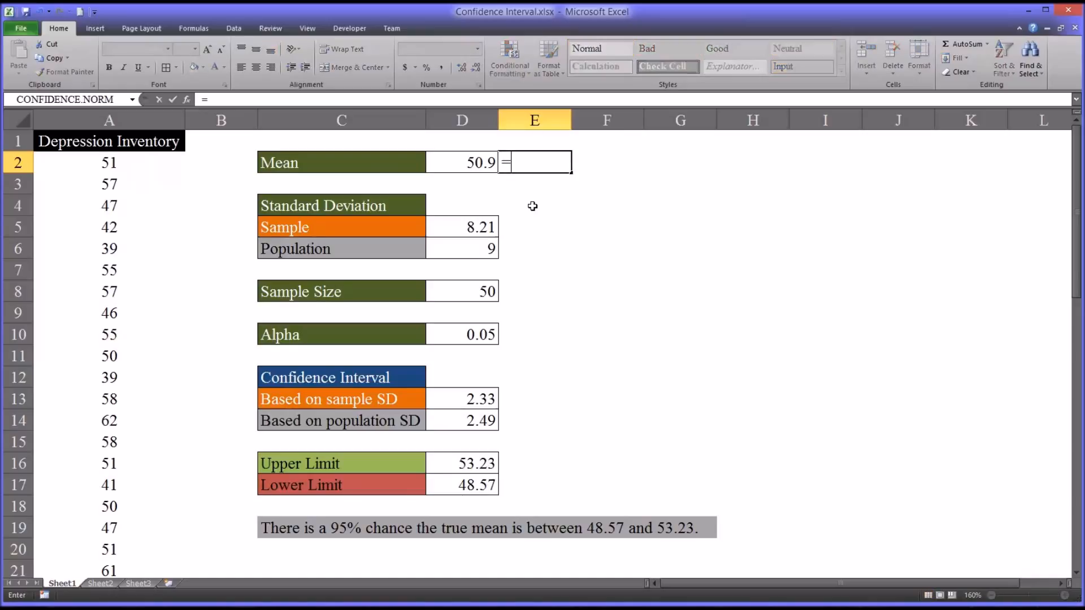
text(av)
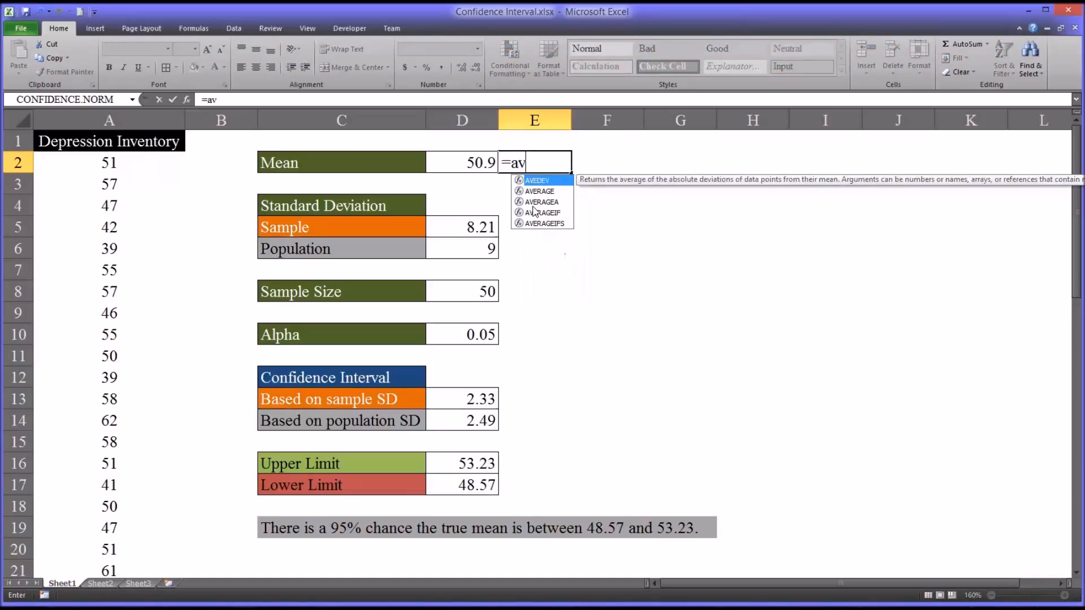
text(er)
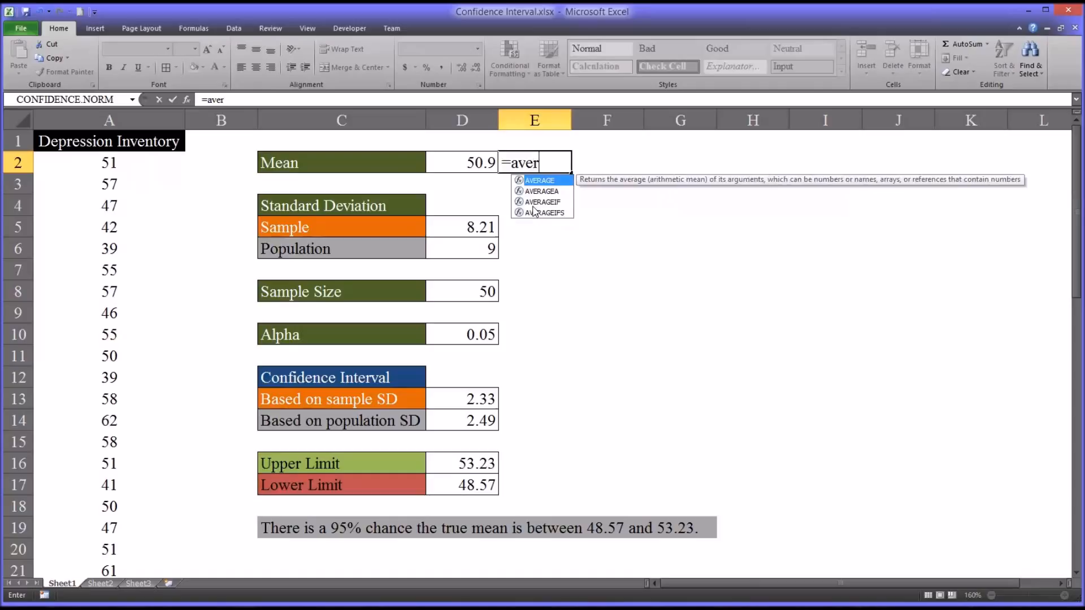
key(Tab)
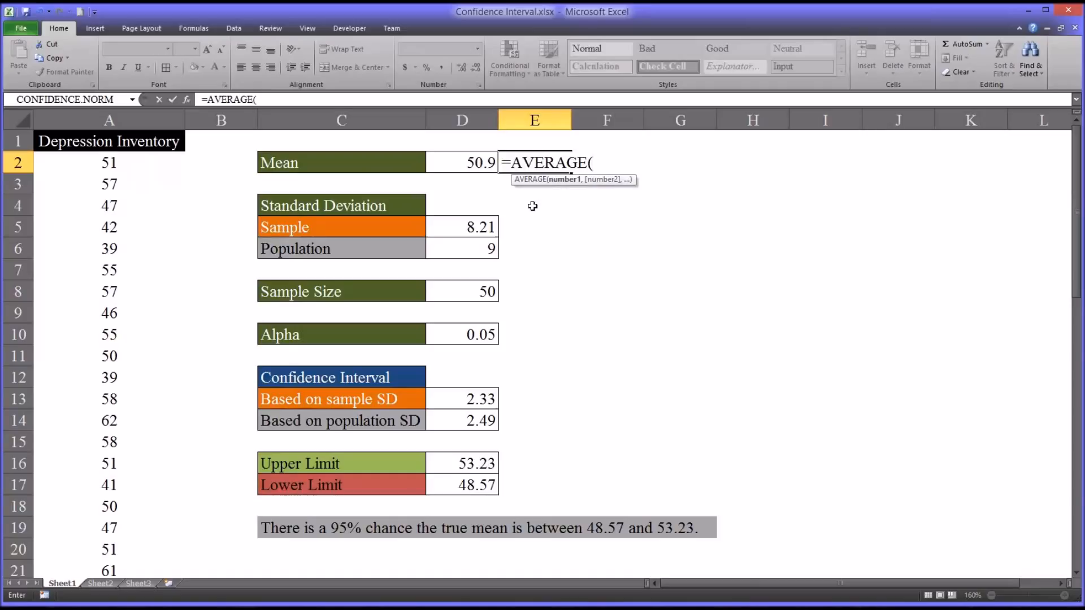
click(115, 163)
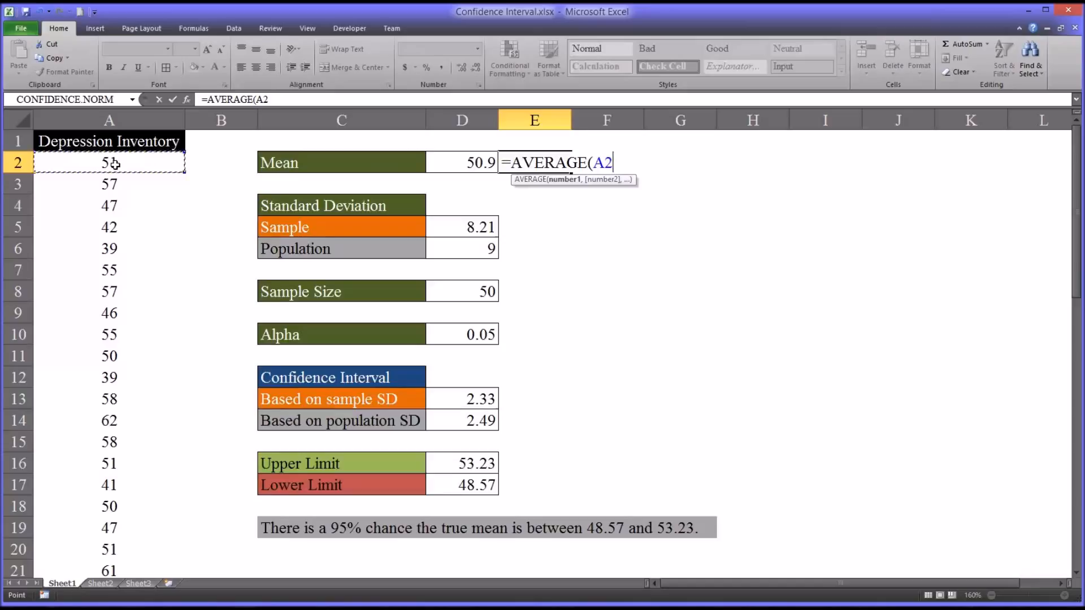
key(ctrl+shift+Down)
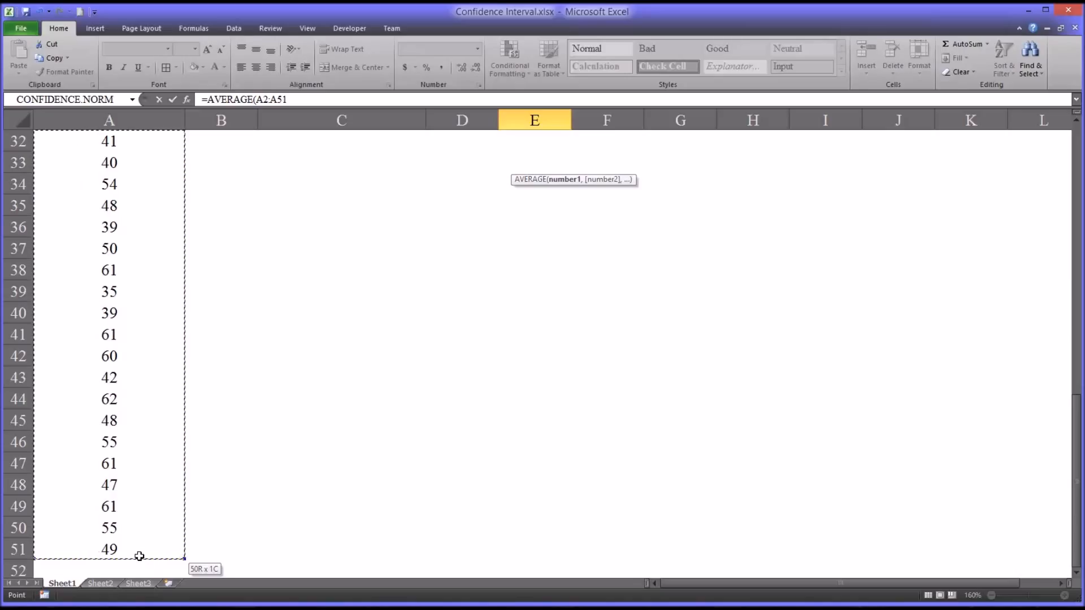
key(Return)
drag(1076, 308, 1078, 252)
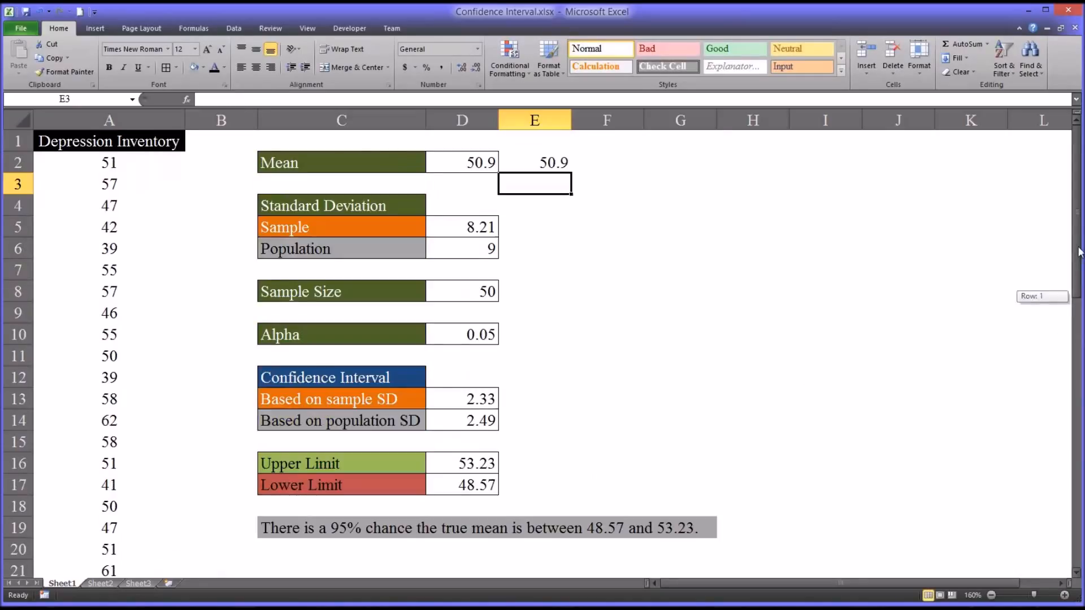
click(551, 164)
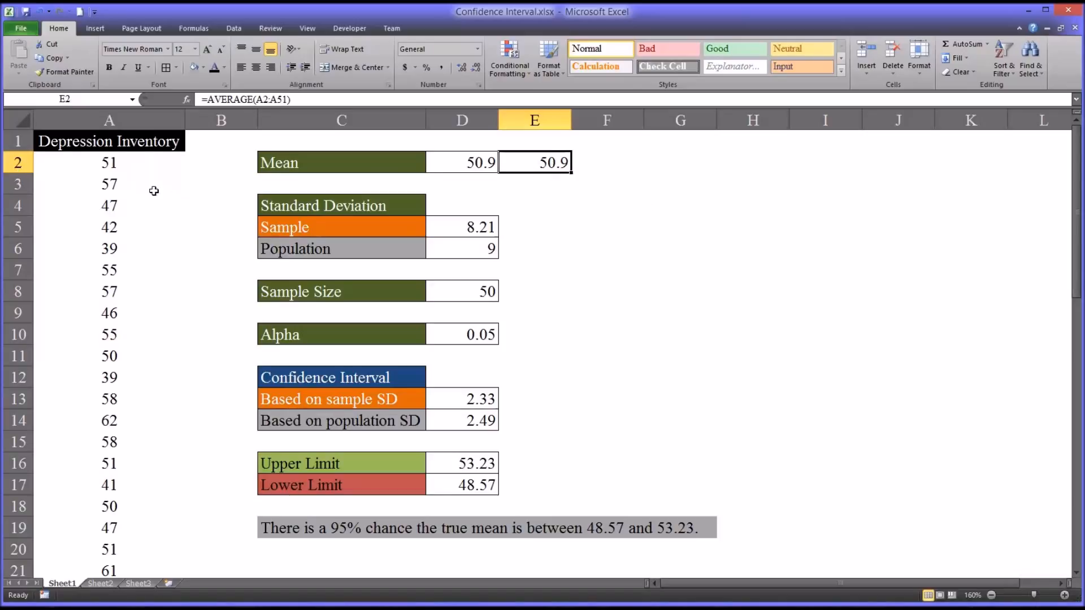
click(539, 225)
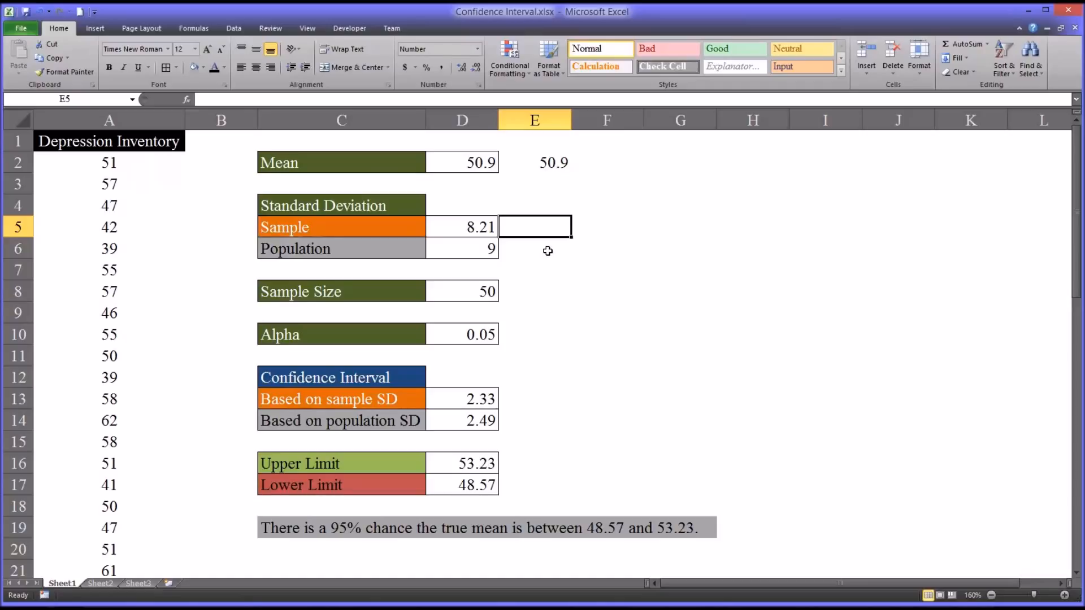
- Enter =STDEV.S(A2:A51) in E5, giving 8.21 like the sample standard deviation
text(=st)
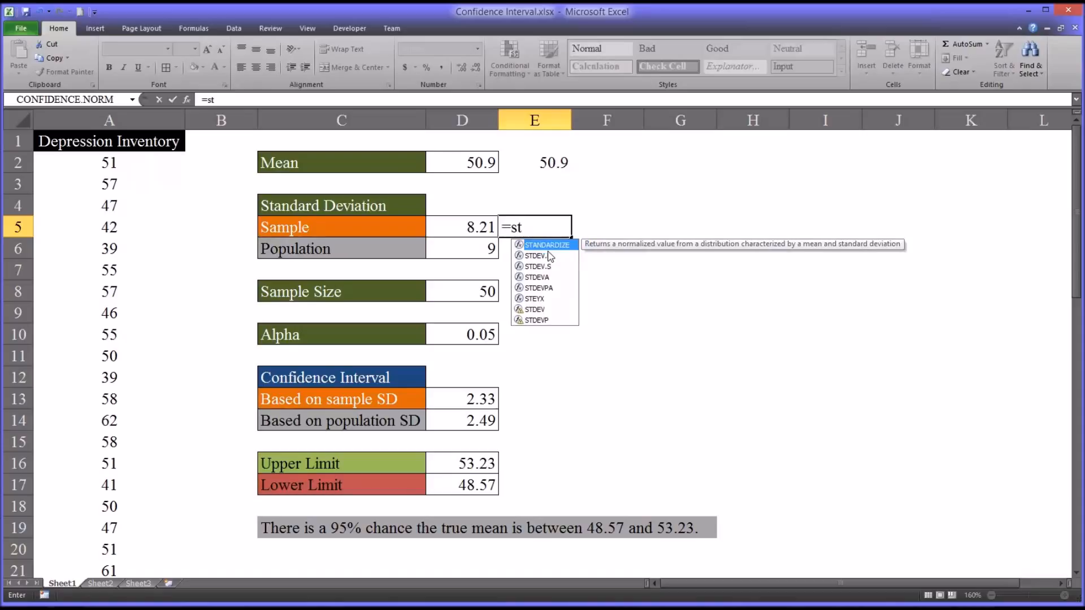
key(Down)
key(Down)
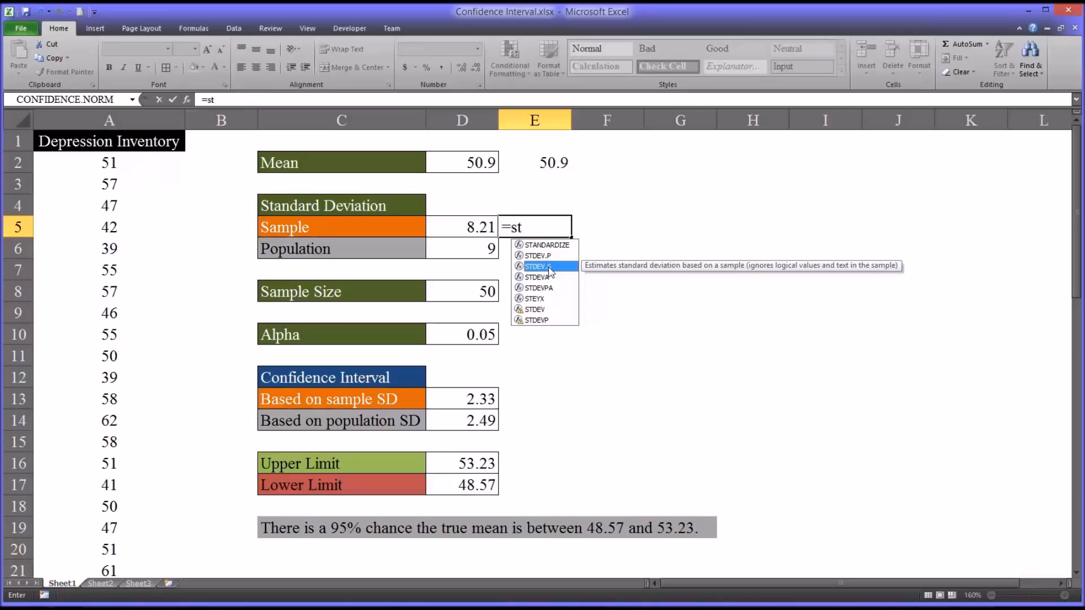
double_click(548, 271)
key(BackSpace)
key(BackSpace)
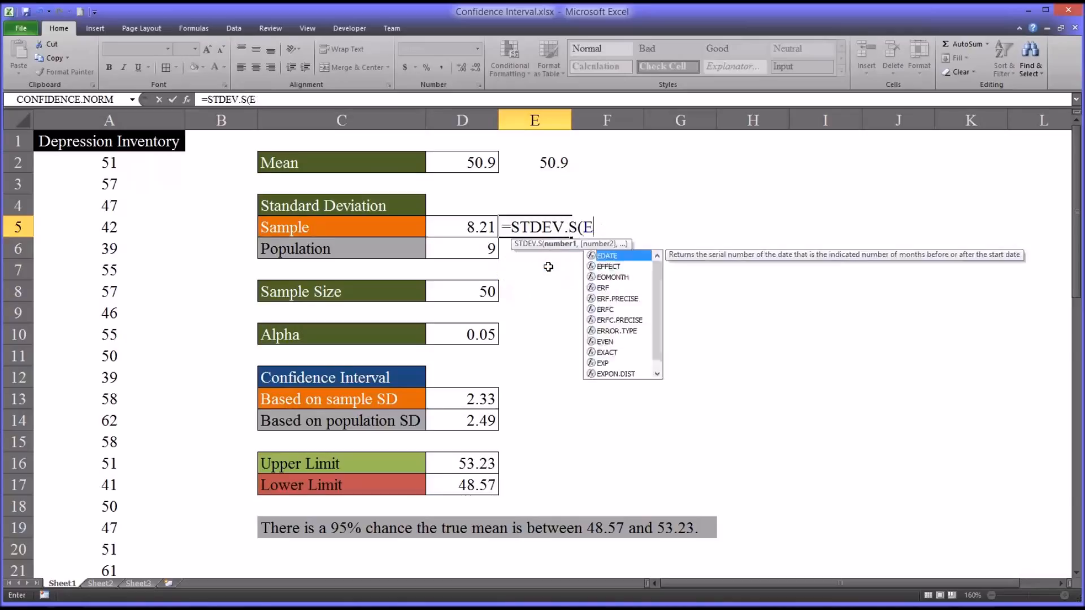
click(135, 166)
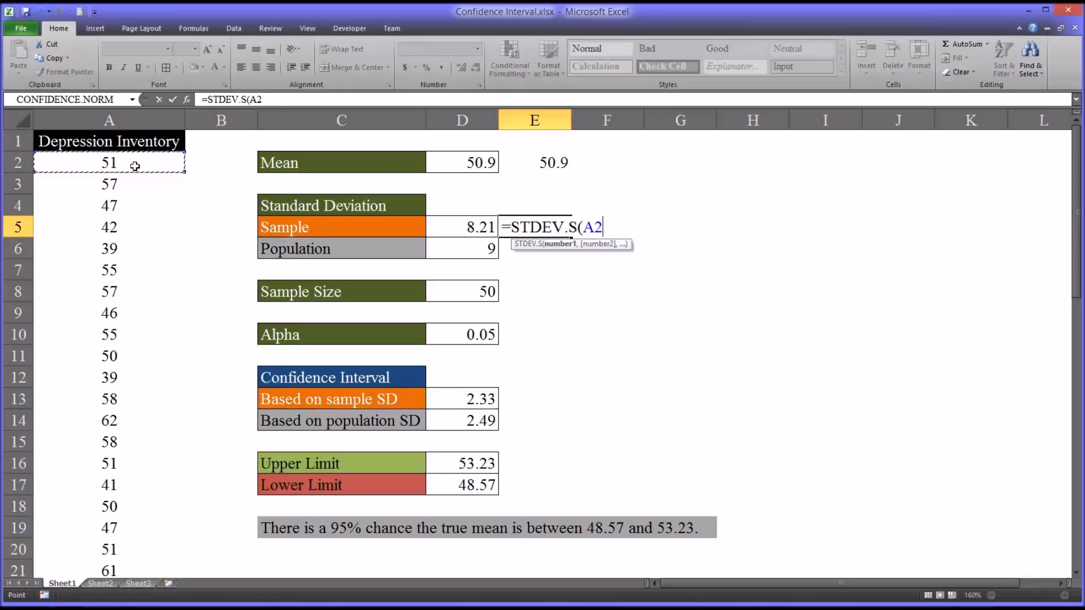
key(ctrl+shift+Down)
key(Return)
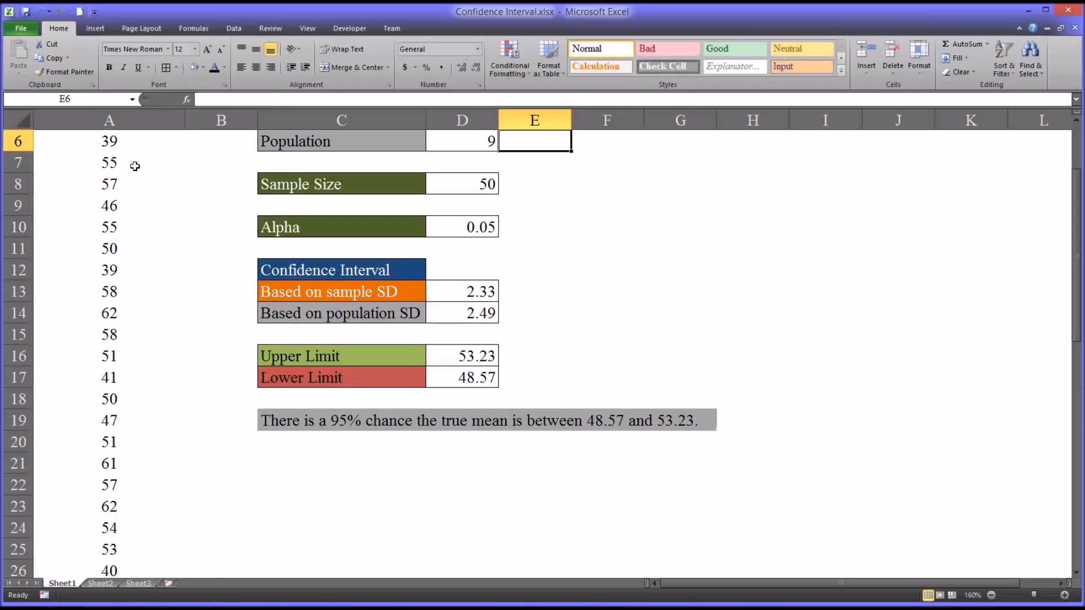
key(Up)
key(Up)
key(Up)
key(Up)
key(Up)
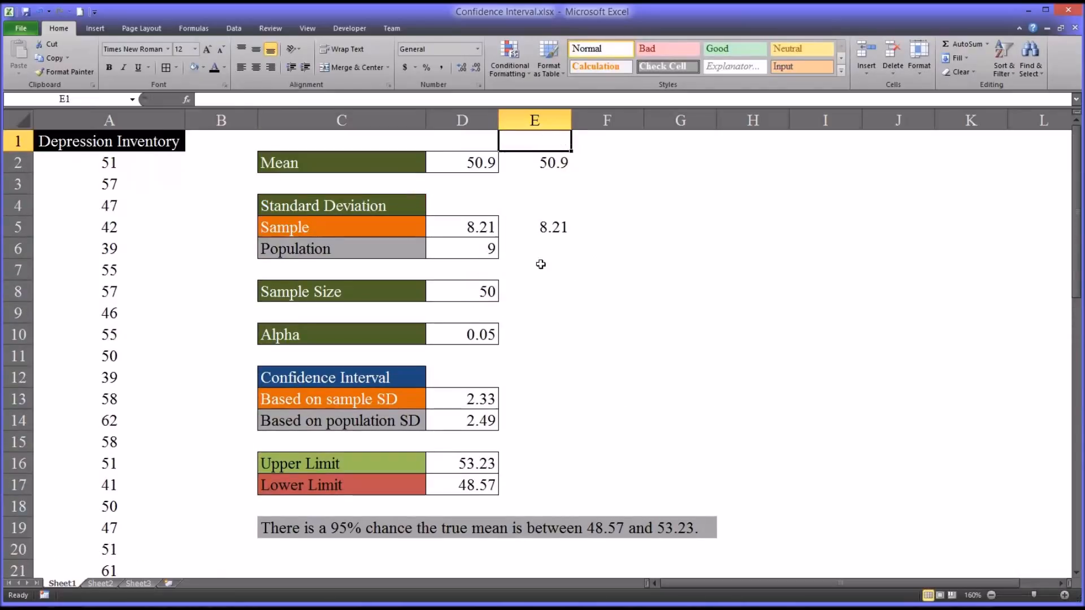
click(526, 235)
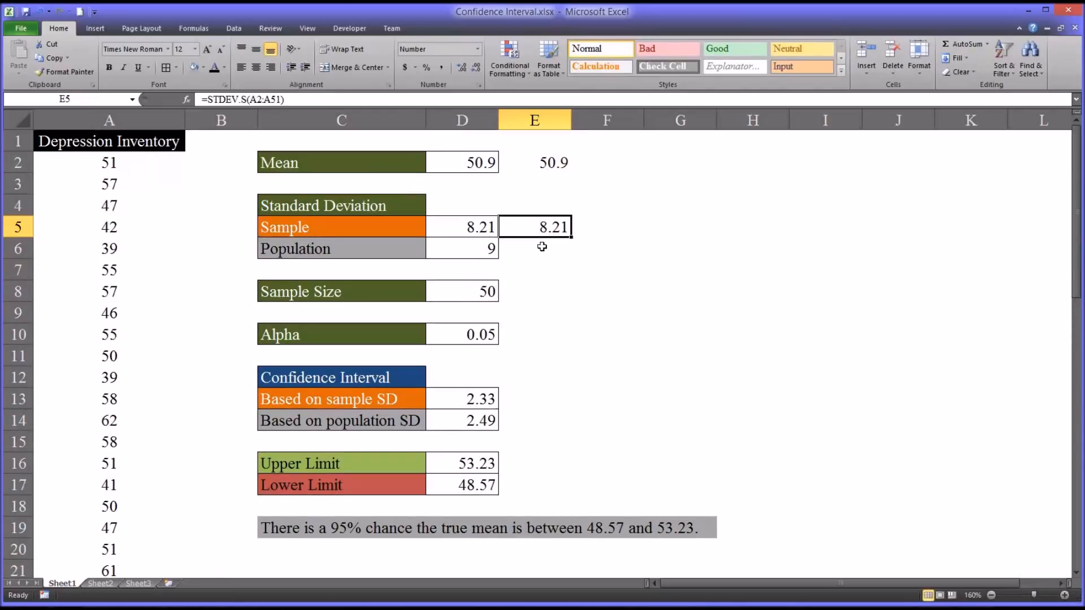
click(541, 252)
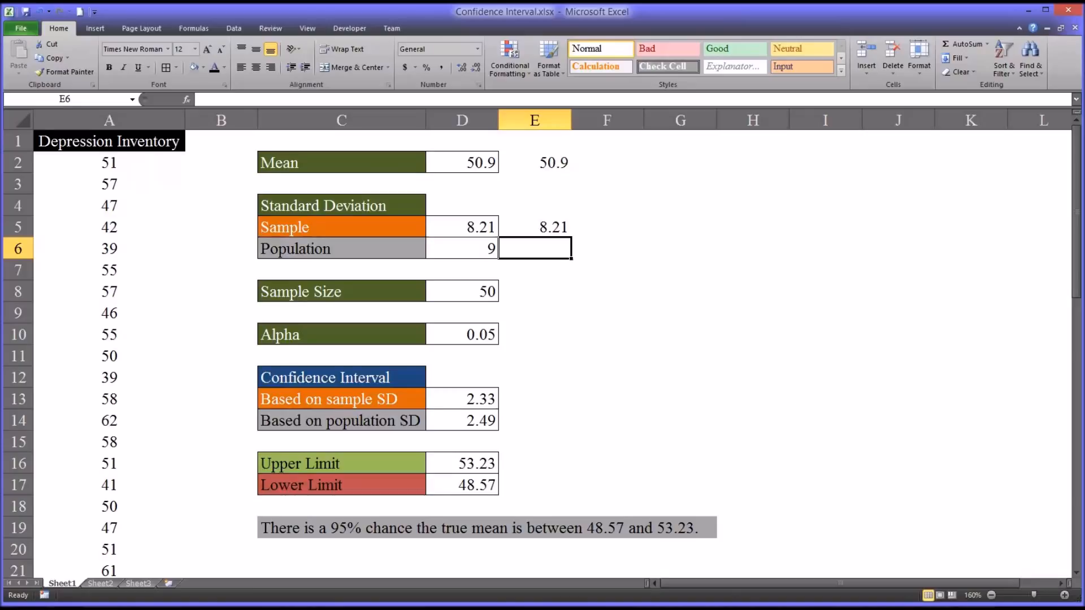
click(473, 253)
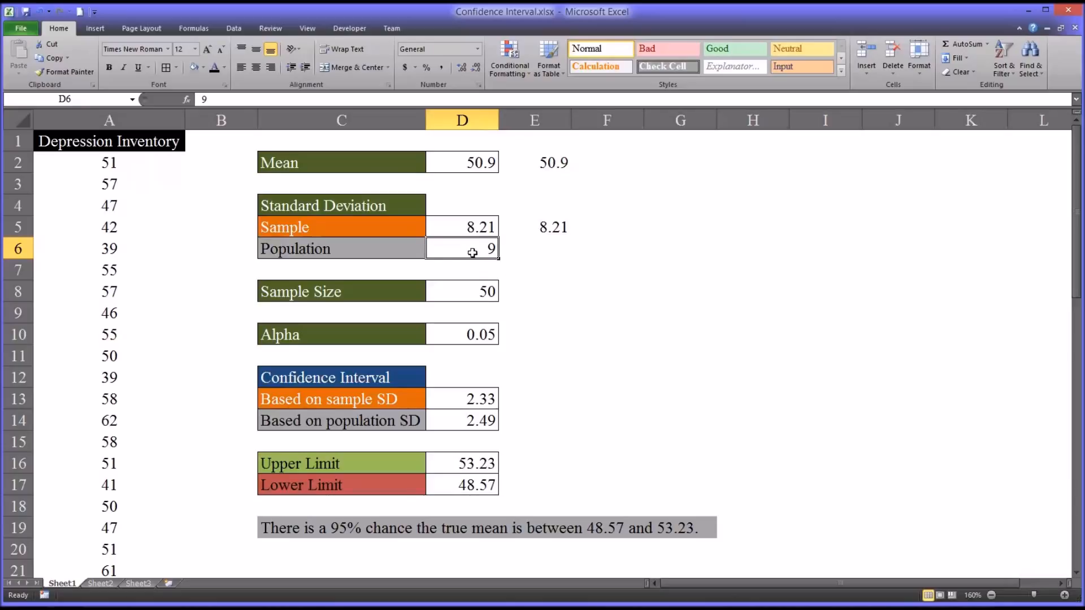
click(535, 251)
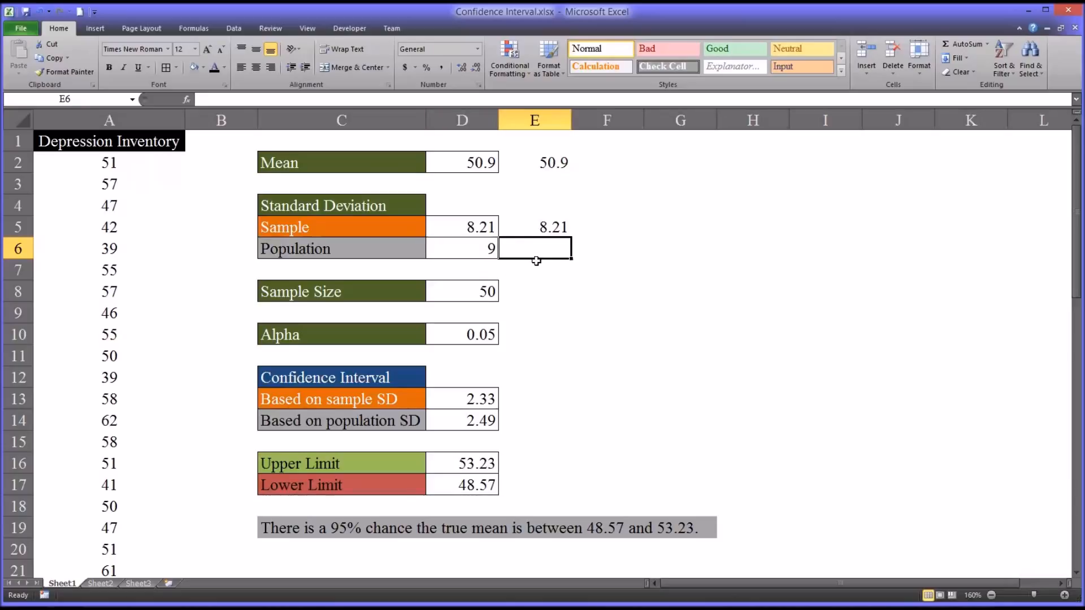
text(9)
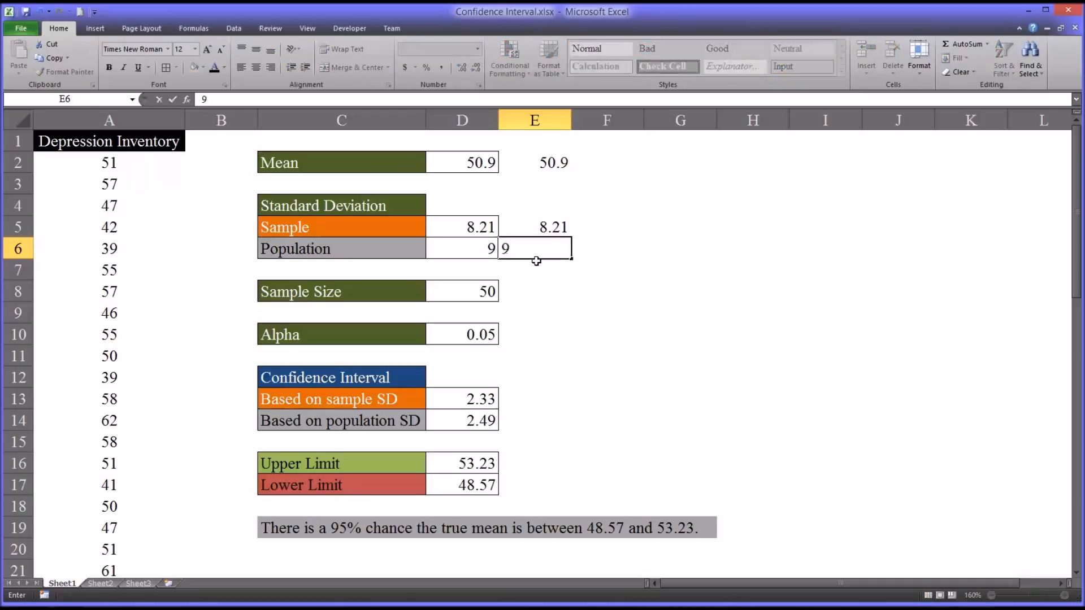
key(Return)
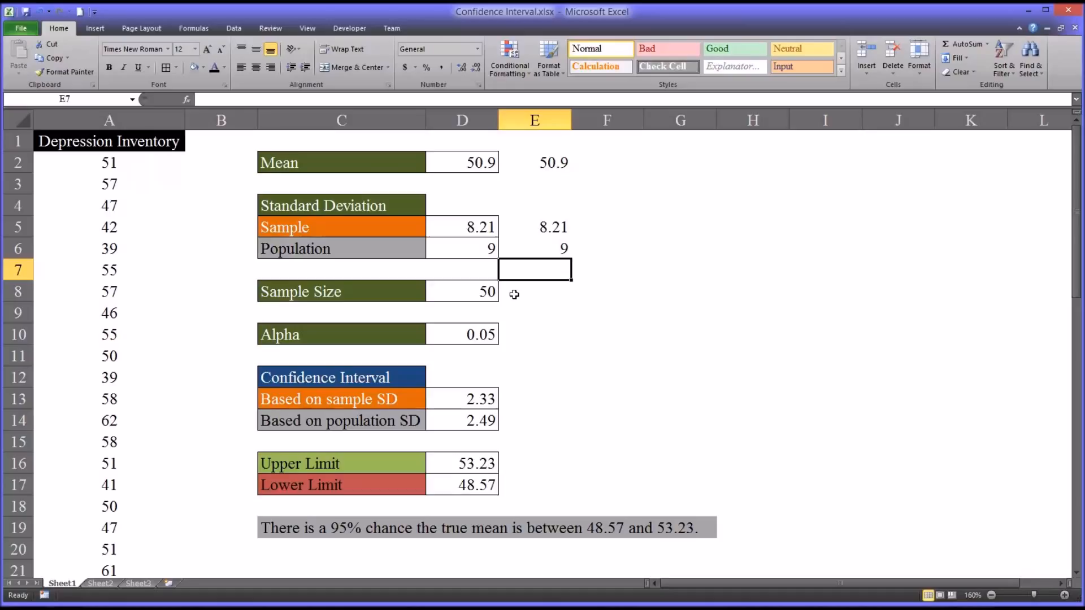
click(543, 295)
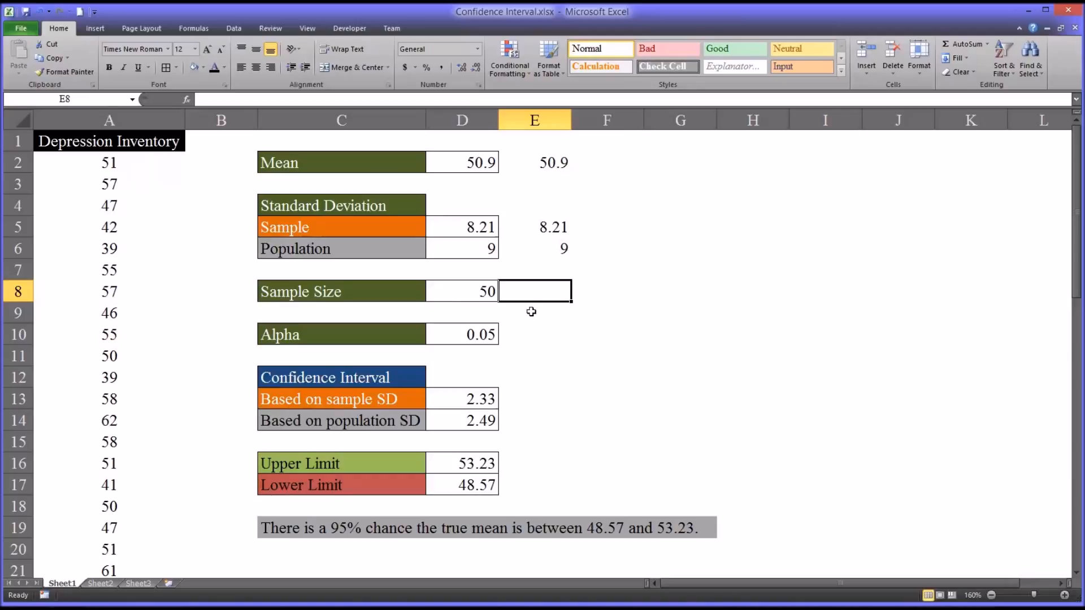
- Enter =COUNT(A:A) in E8, returning the sample size of 50
text(=c)
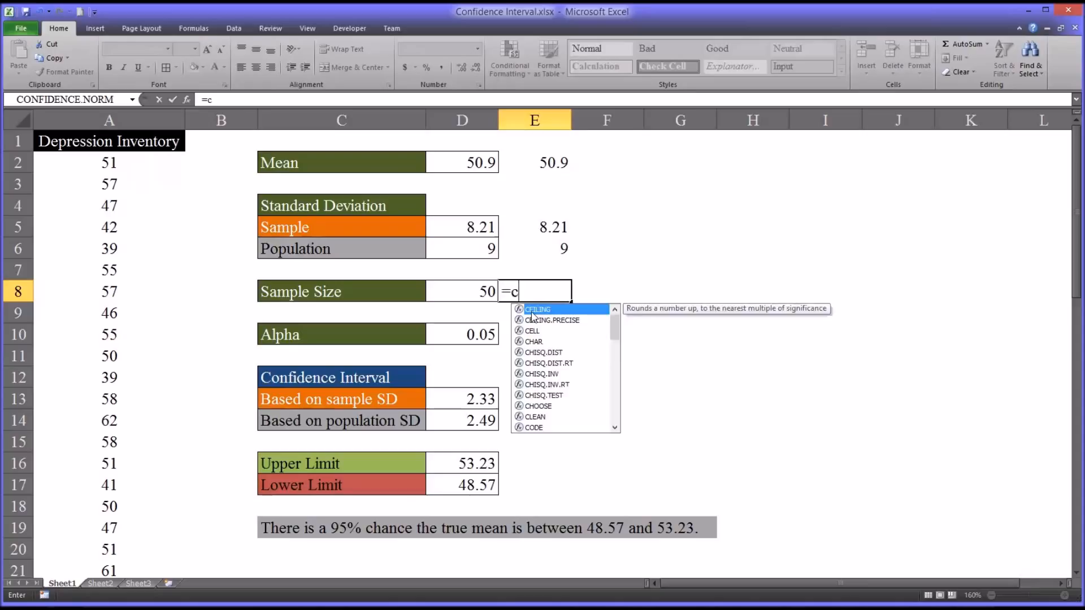
text(ount)
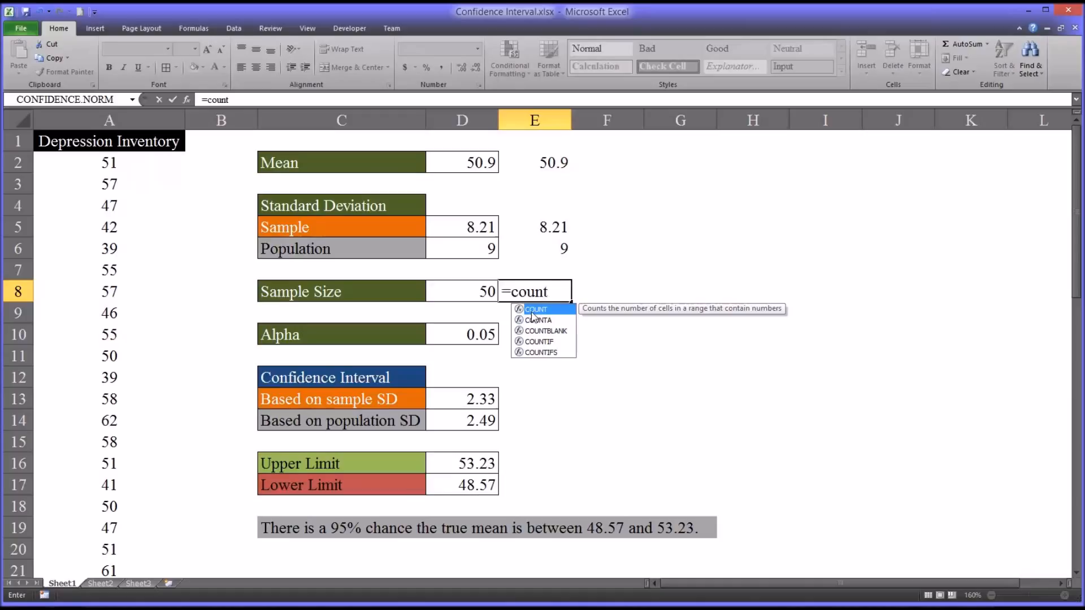
text(()
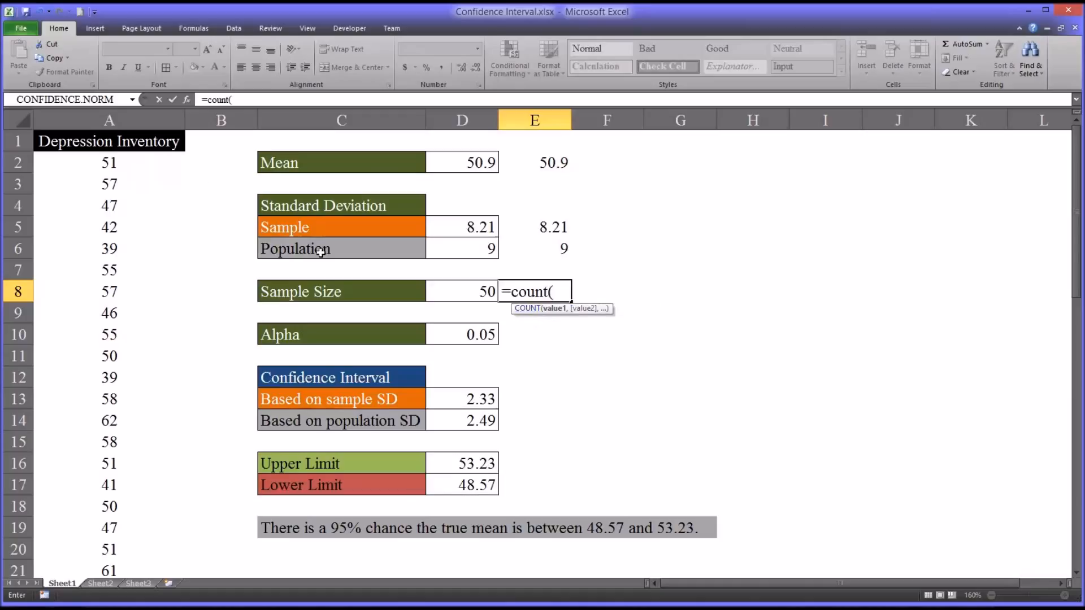
click(121, 118)
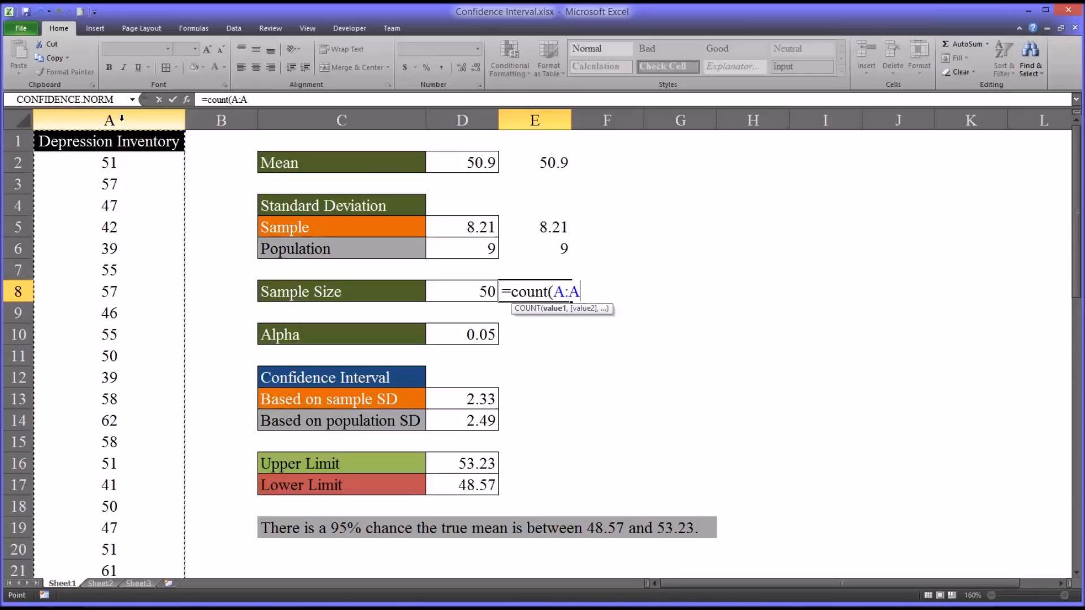
key(Return)
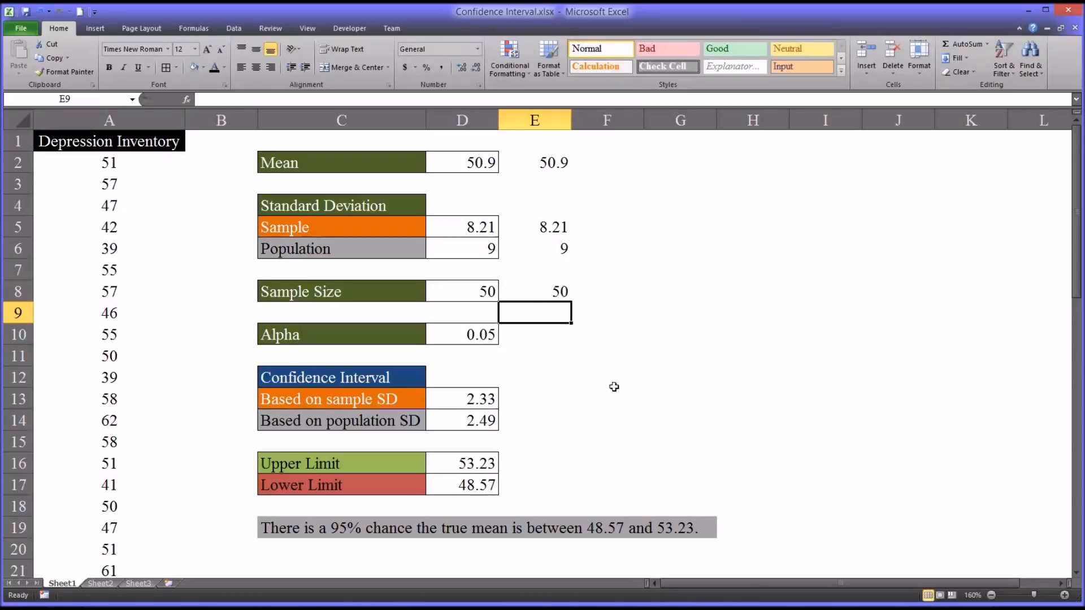
click(531, 291)
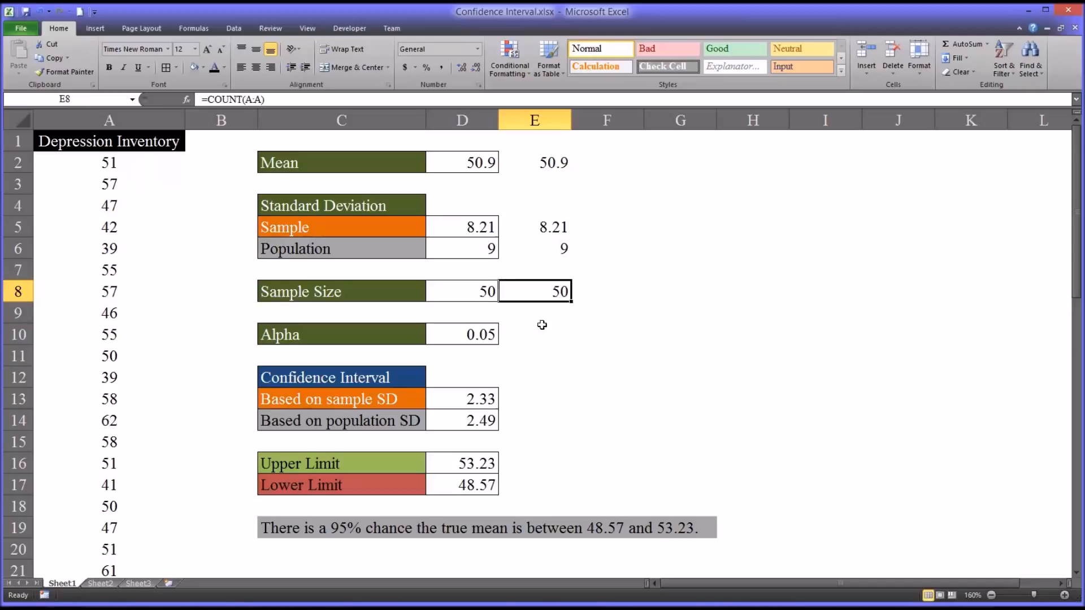
click(528, 335)
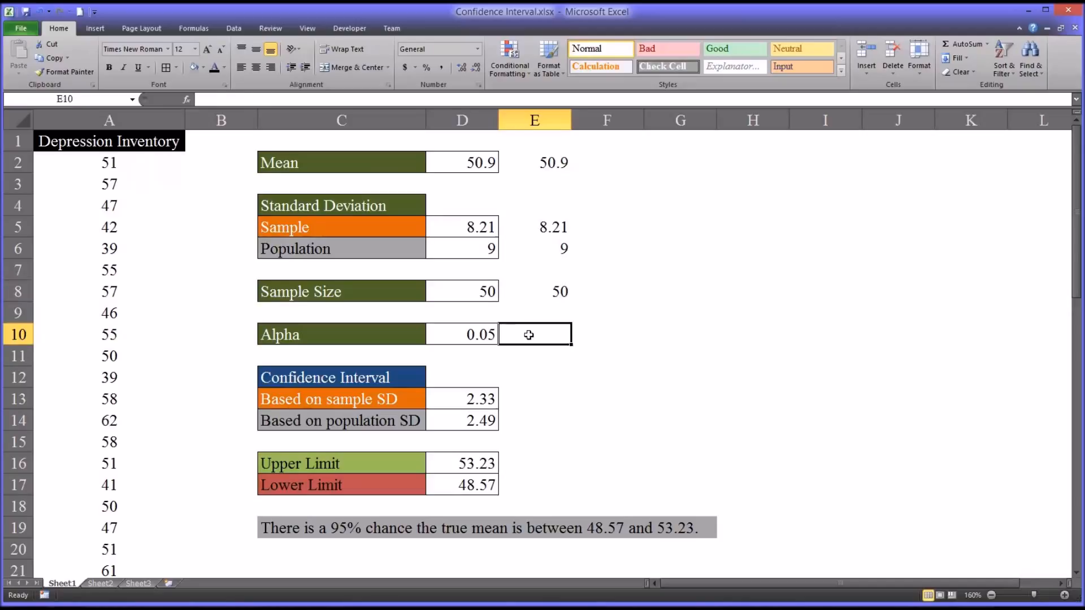
- Enter alpha 0.05 in E10, copying the original value in D10
click(451, 334)
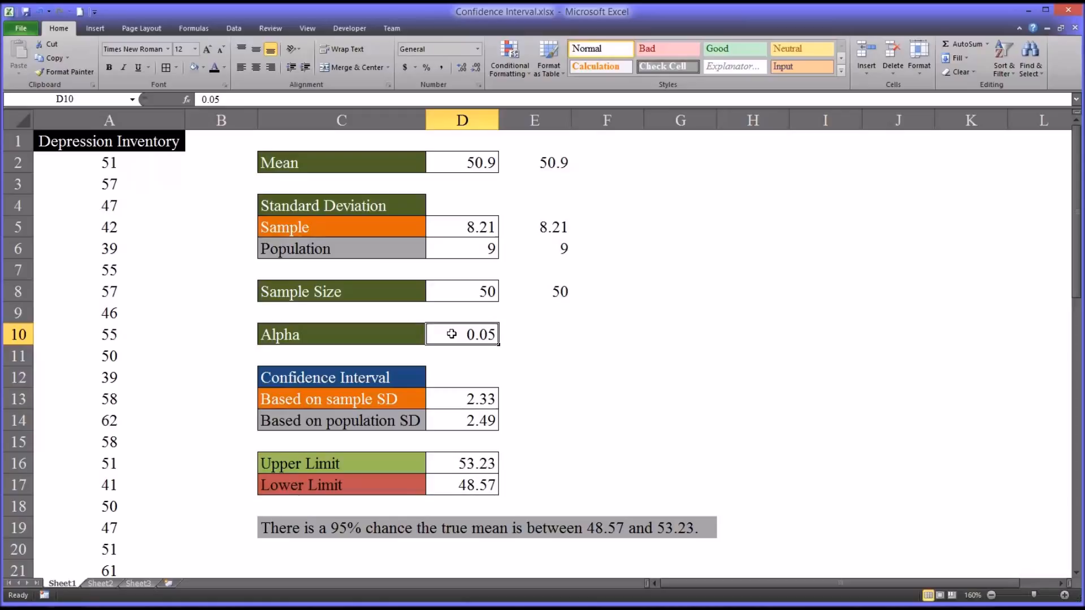
click(538, 335)
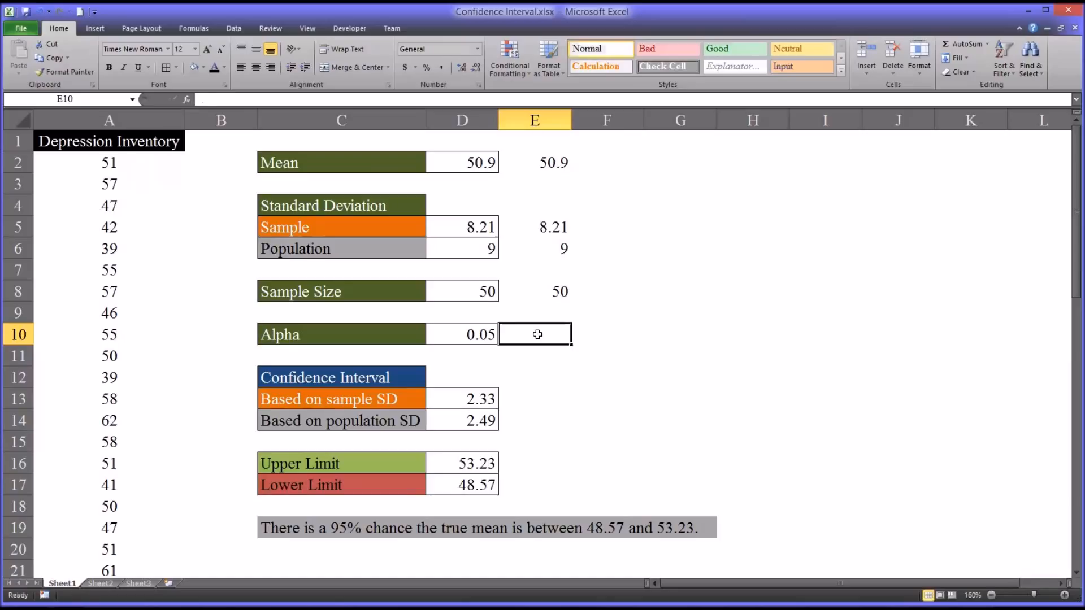
text(0.05)
key(Return)
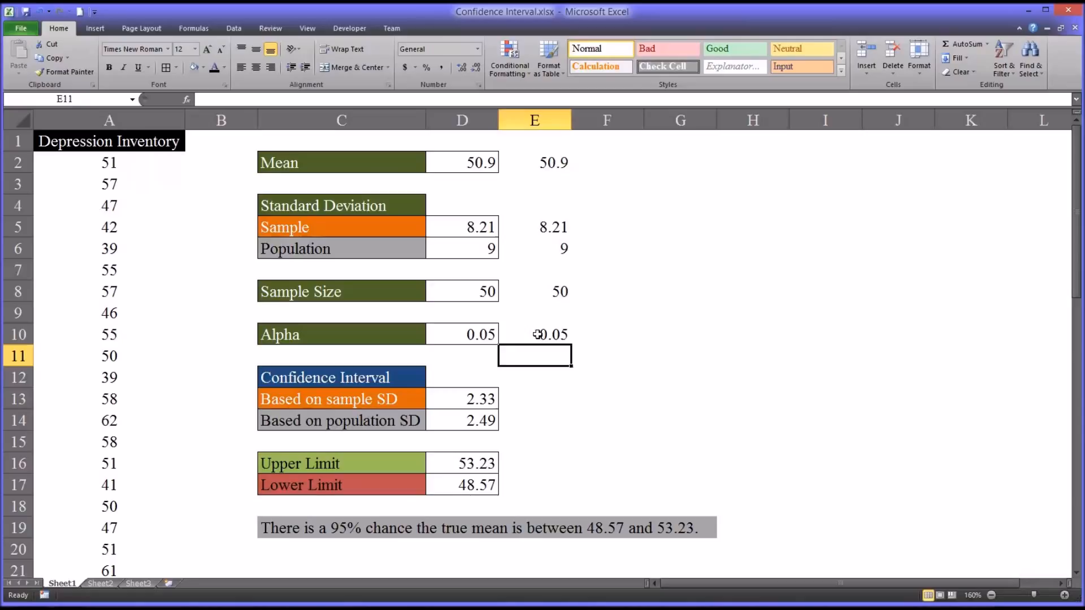
key(Down)
key(Down)
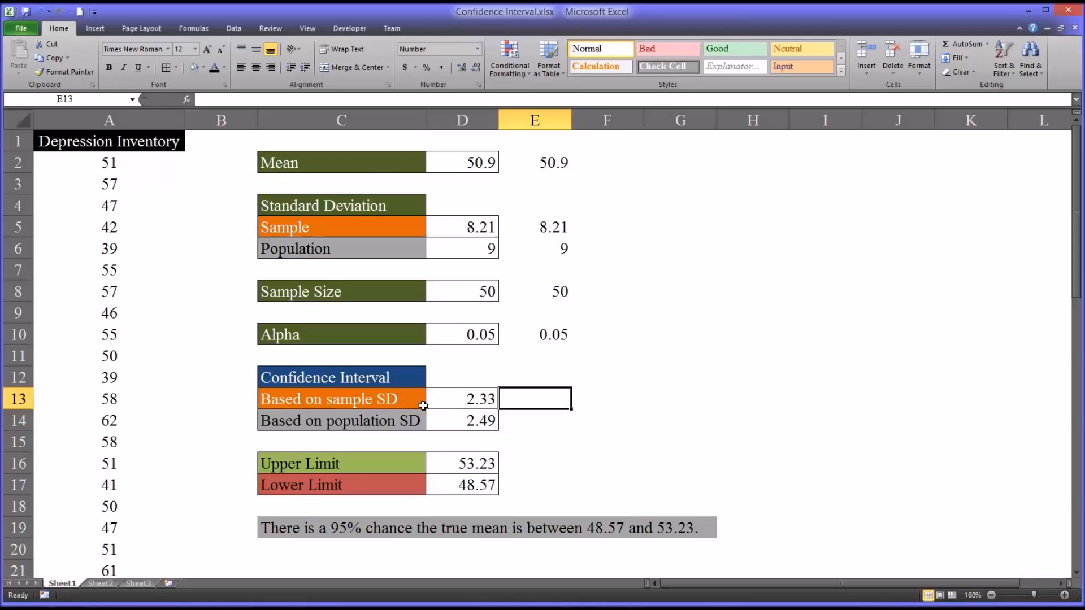
- Enter =CONFIDENCE.T(E10,E5,E8) in E13, giving the 2.33 sample-SD margin
text(=)
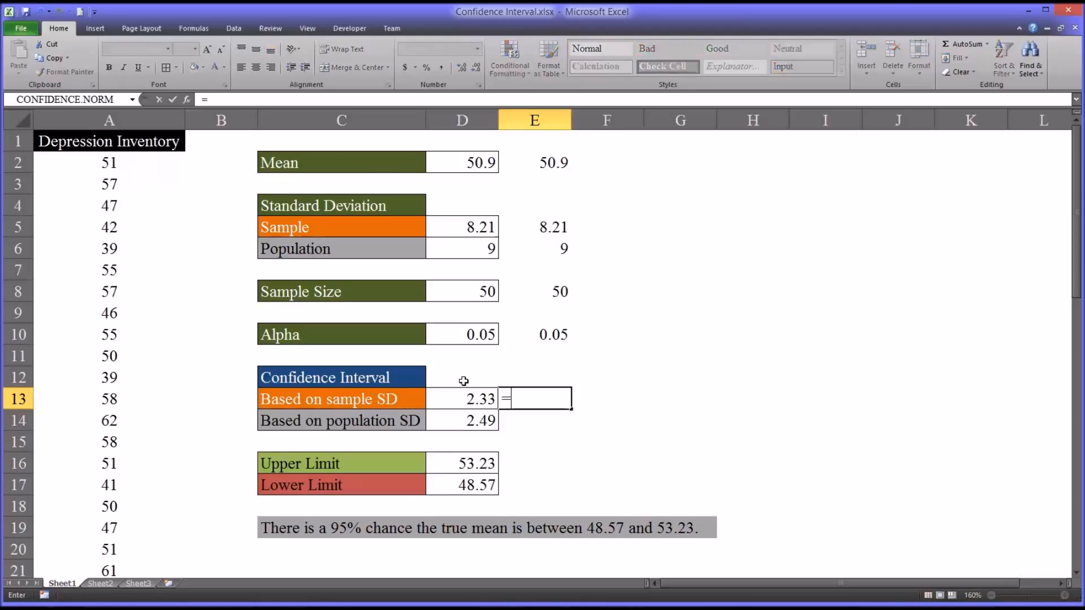
text(con)
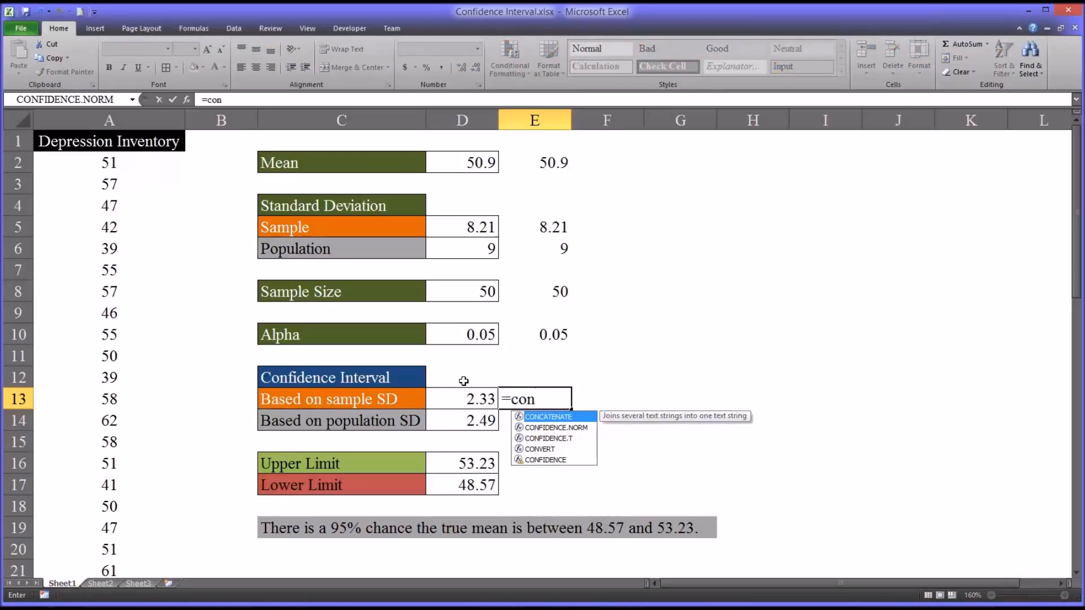
key(Down)
key(Down)
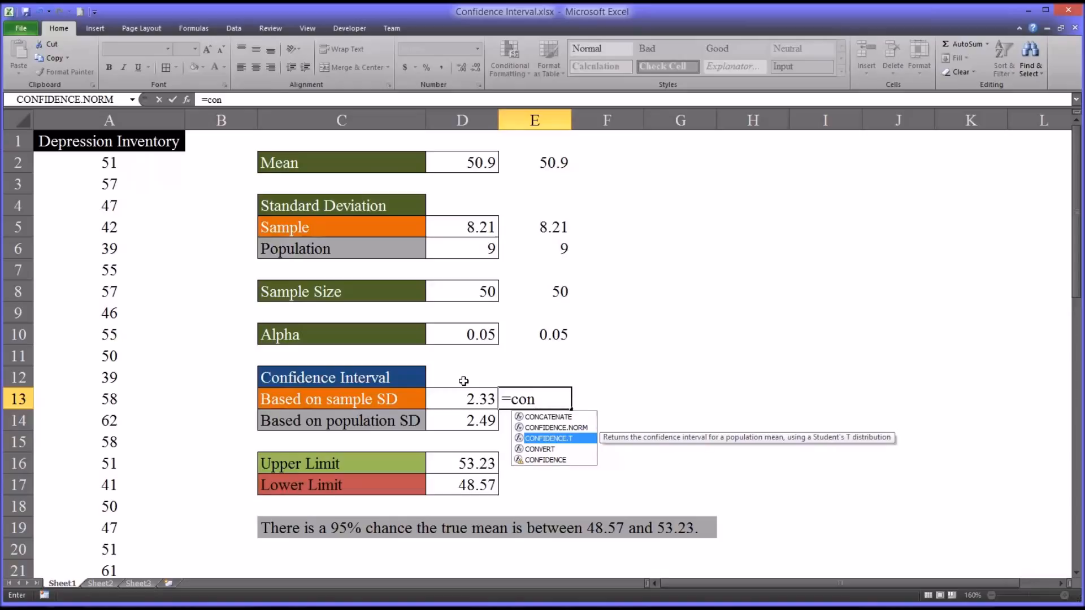
key(Tab)
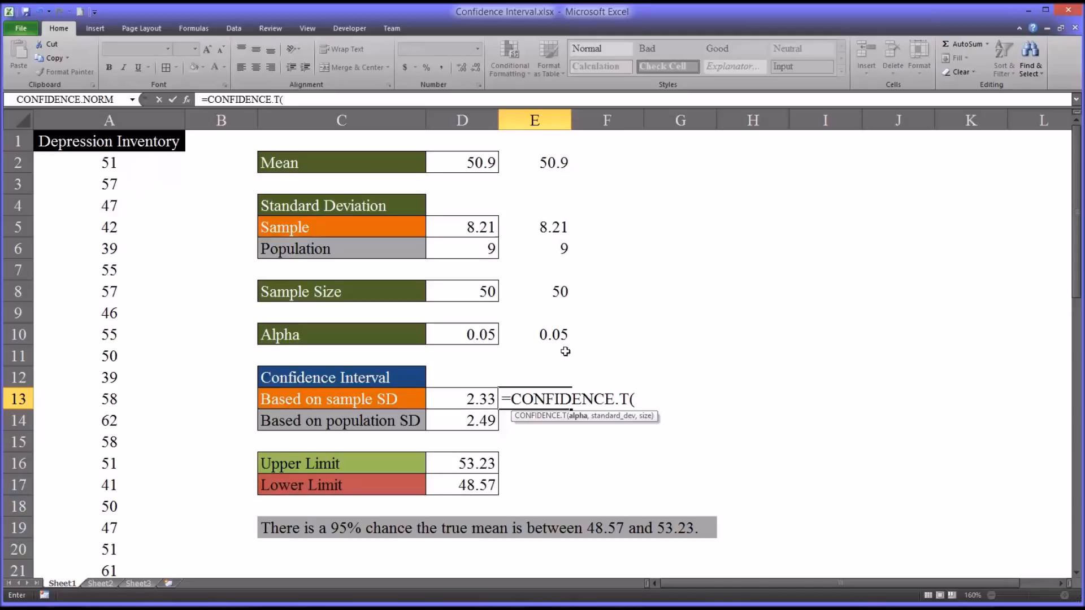
click(541, 334)
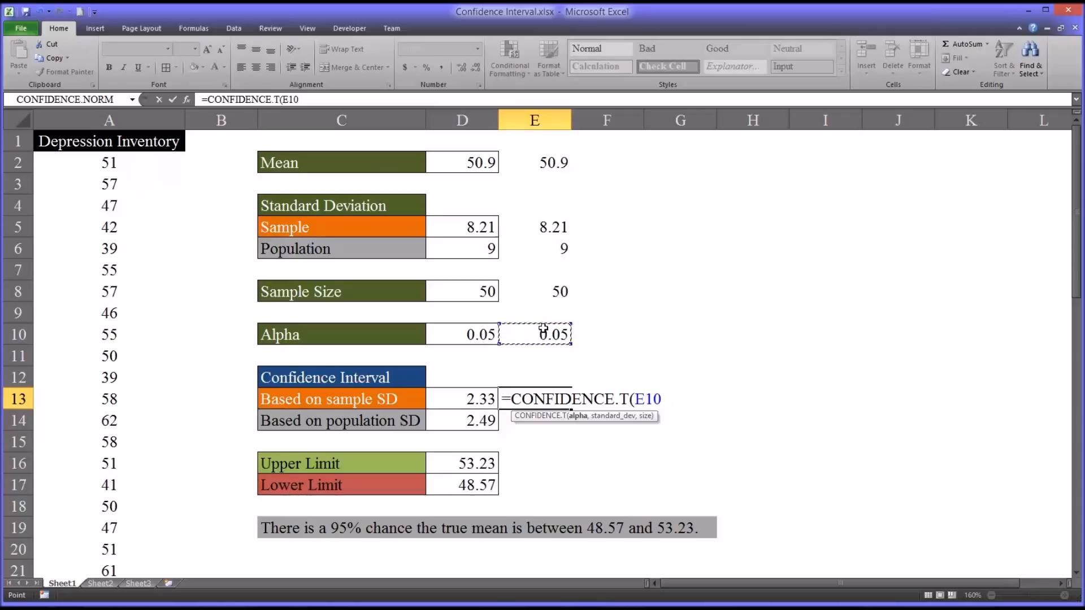
text(,)
click(541, 227)
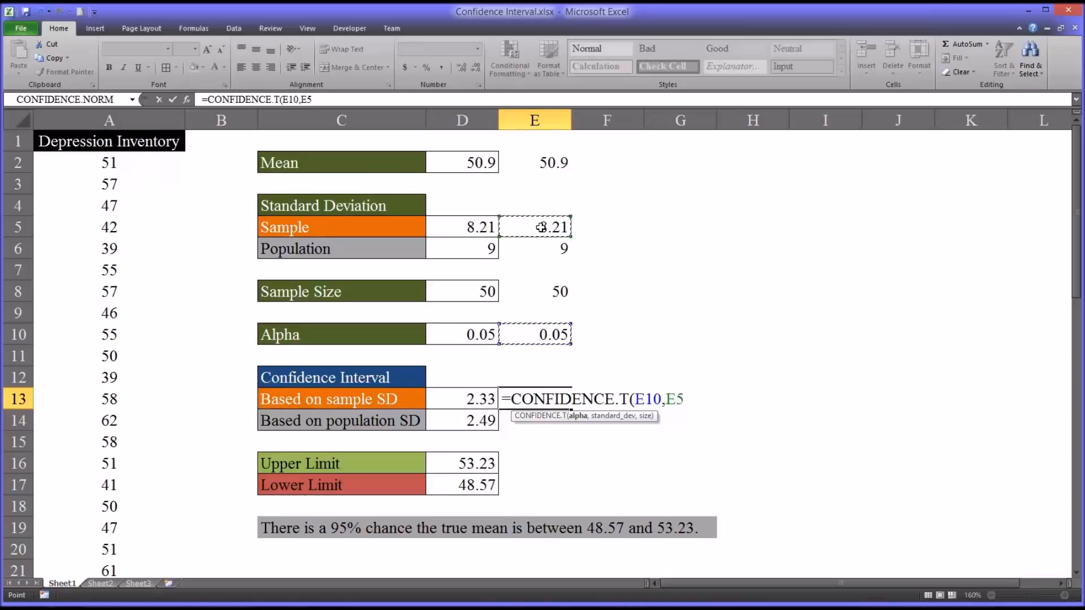
text(,)
click(534, 292)
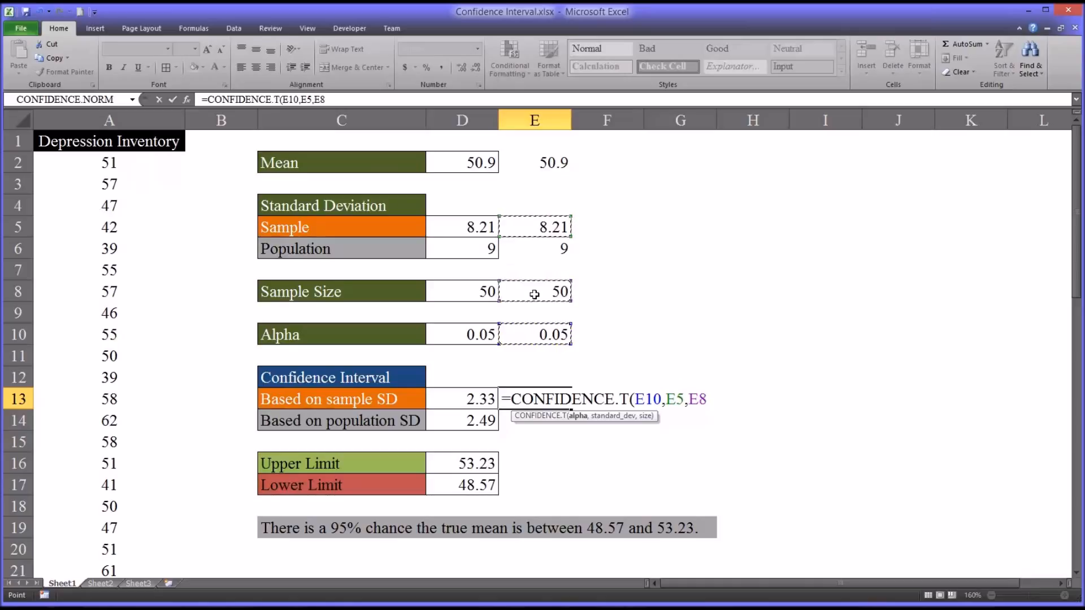
key(Return)
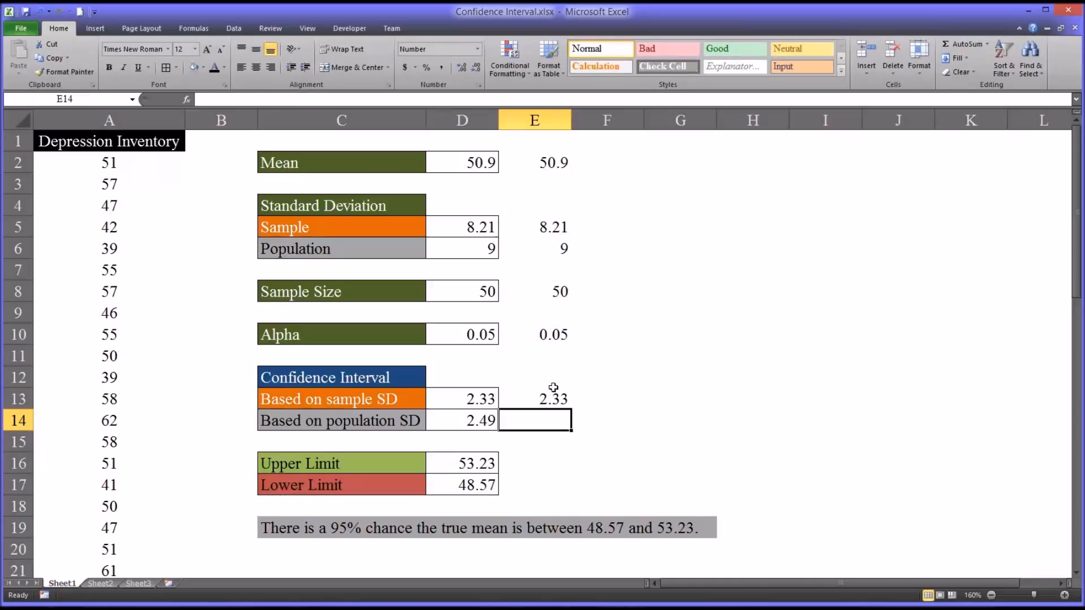
- Compare E13's formula with the original in D13, then start a CONFIDENCE formula in E14
click(532, 396)
click(493, 400)
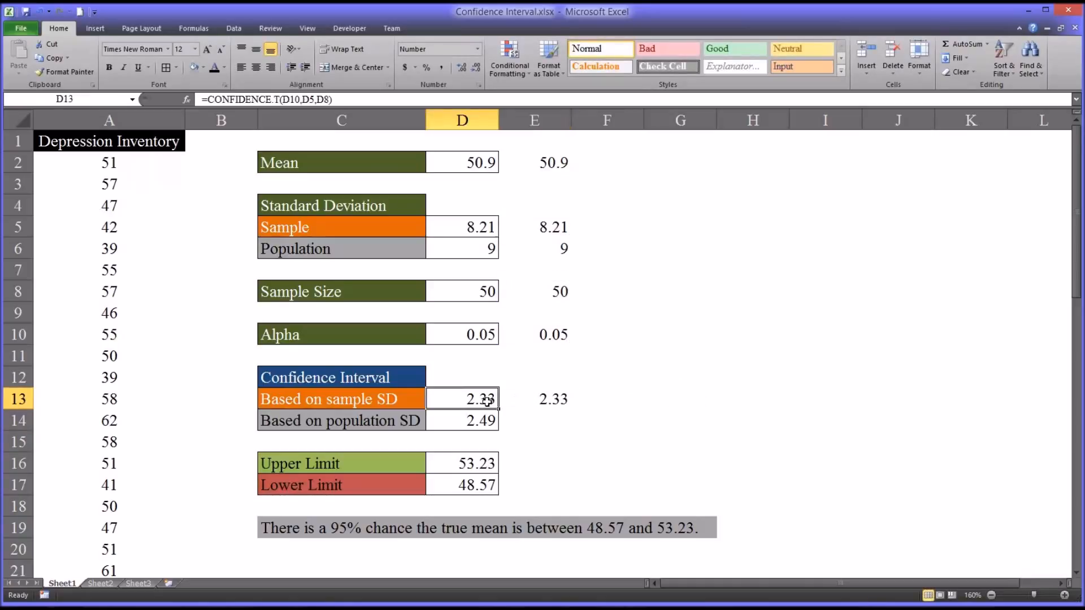
click(522, 402)
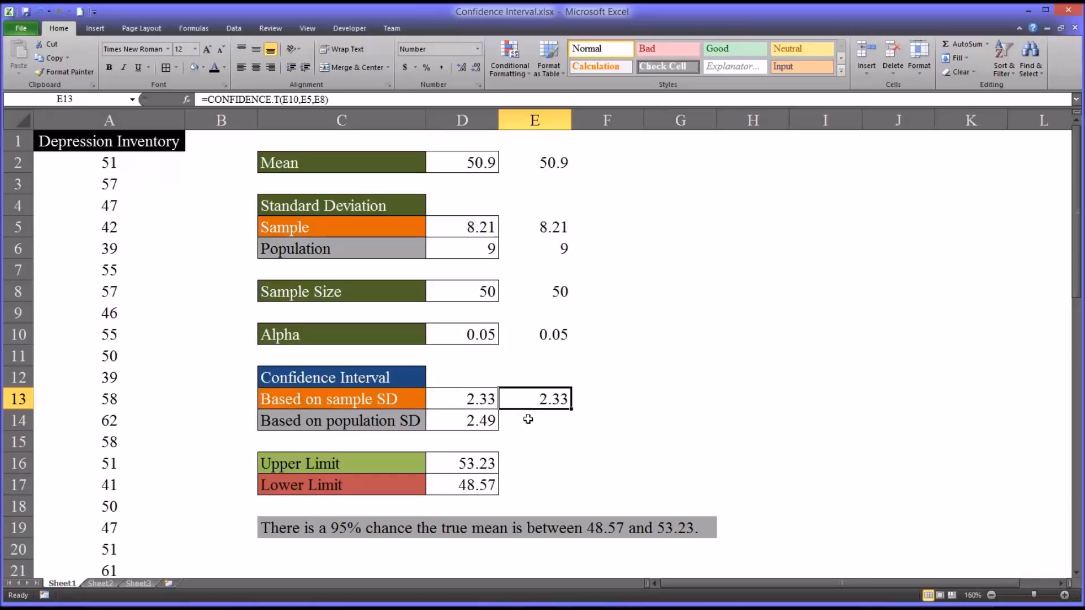
click(531, 422)
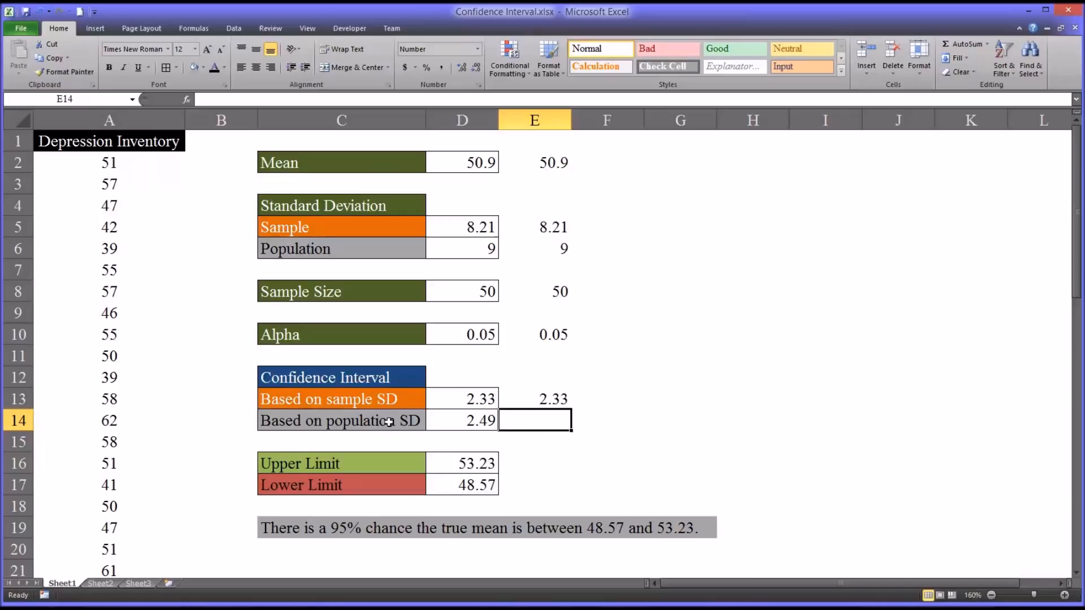
text(=)
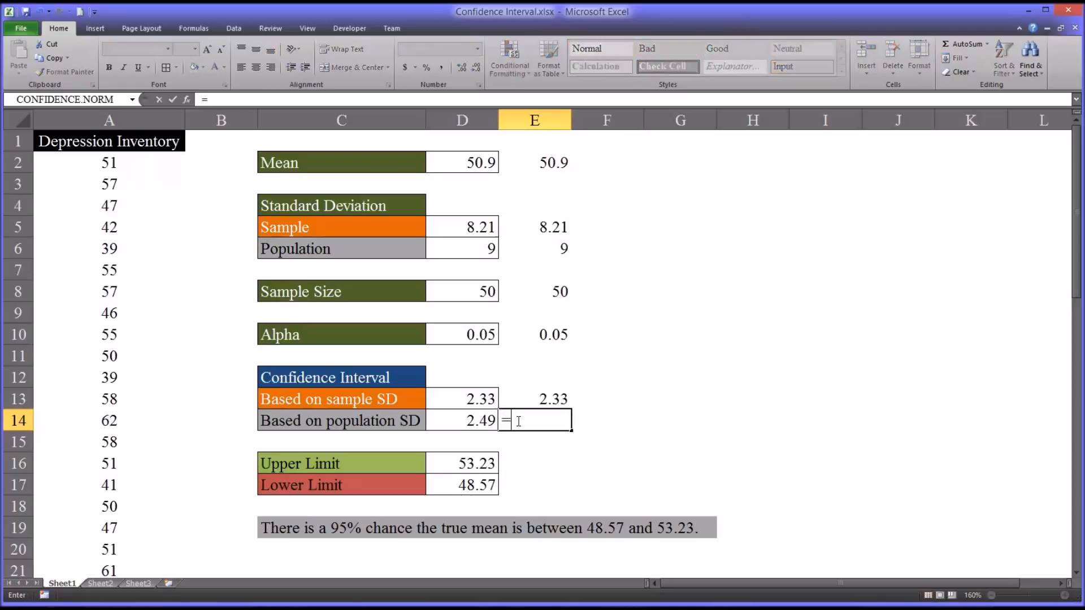
text(con)
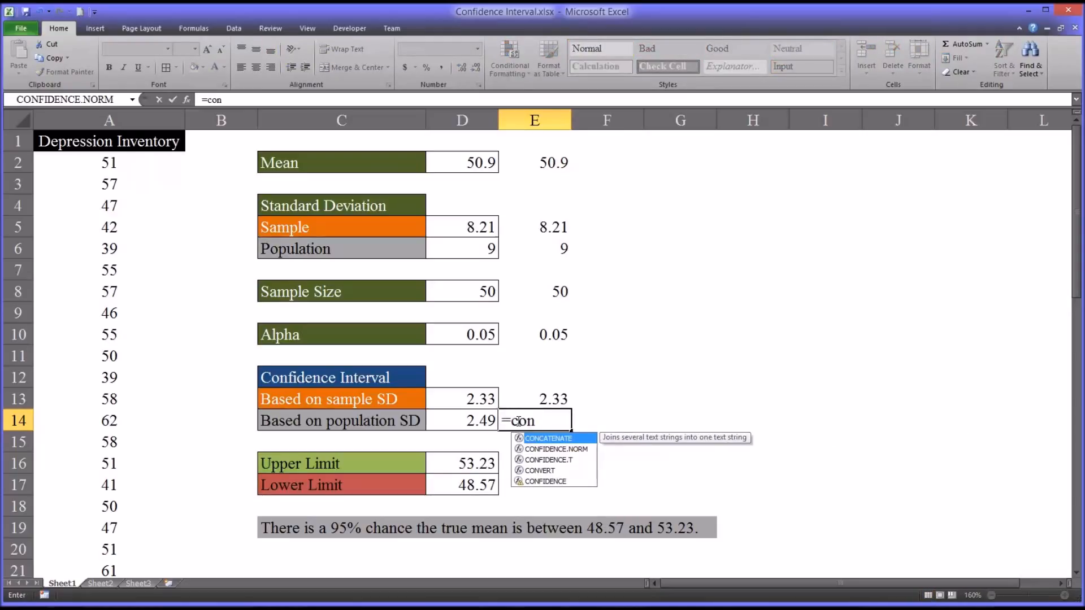
- Complete =CONFIDENCE.NORM(E10,E6,E8) in E14 for the 2.49 population-SD margin
key(Down)
key(Tab)
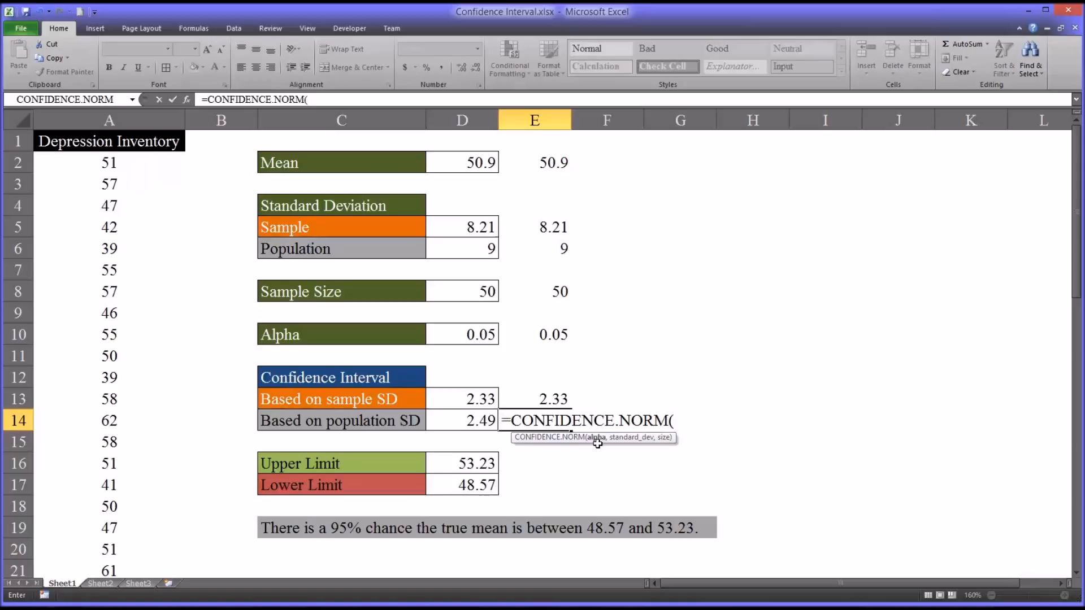
click(545, 337)
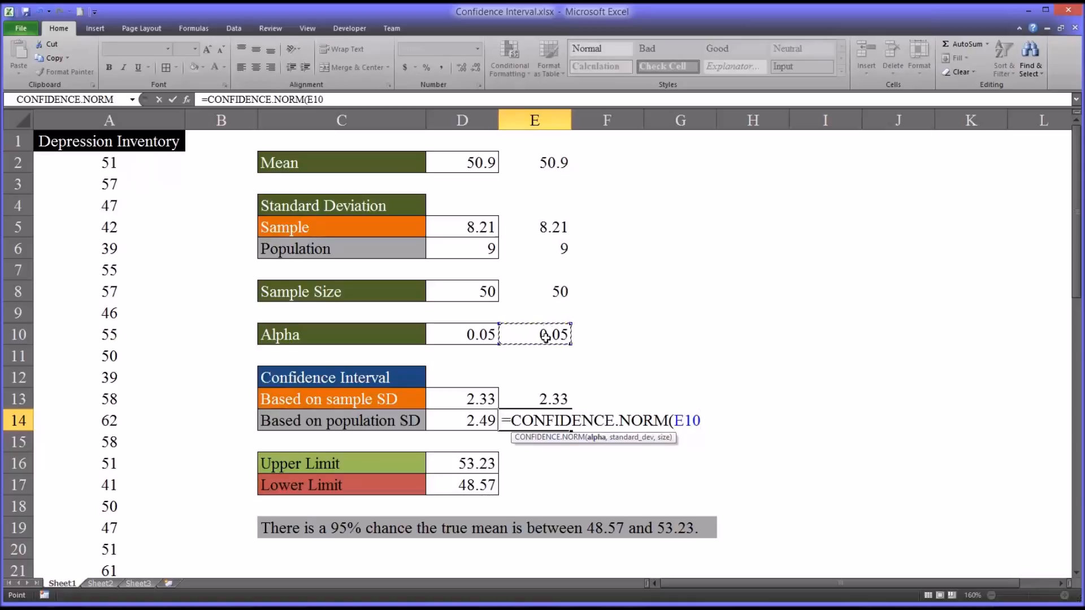
text(,)
click(539, 250)
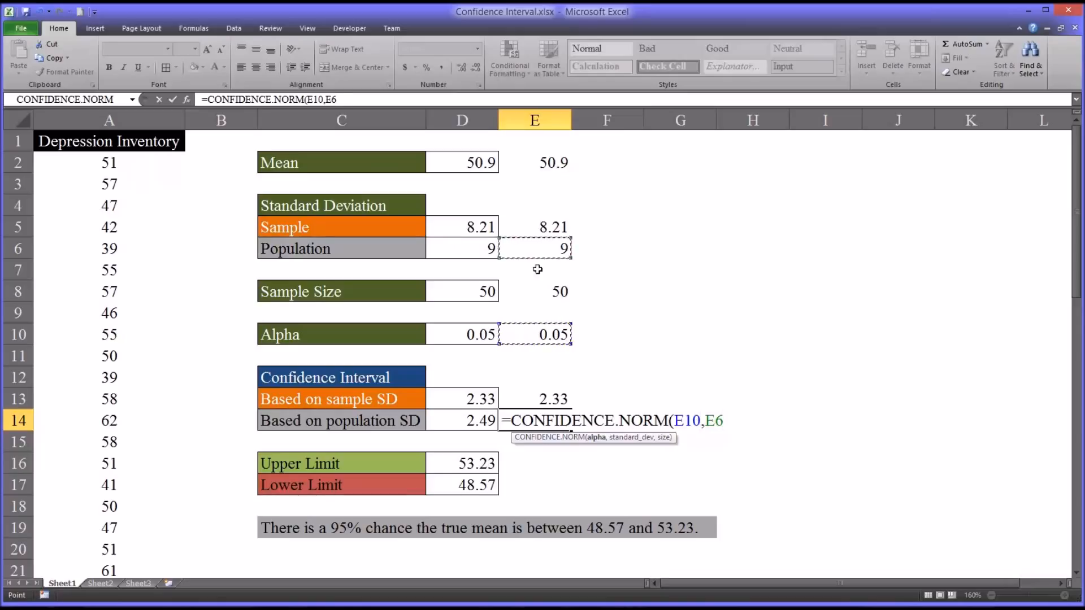
text(,)
click(534, 291)
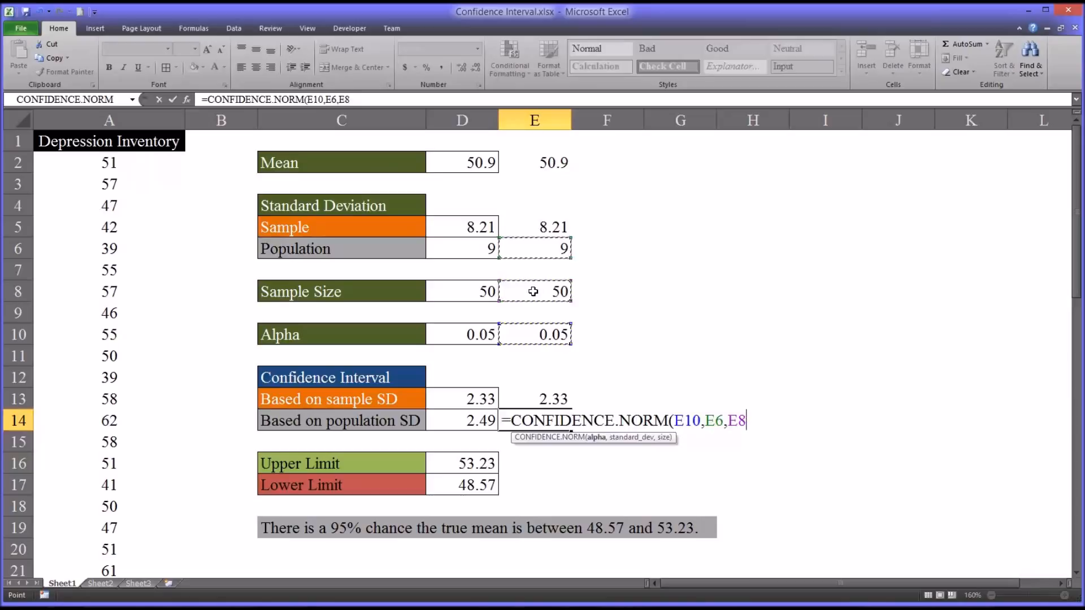
key(Return)
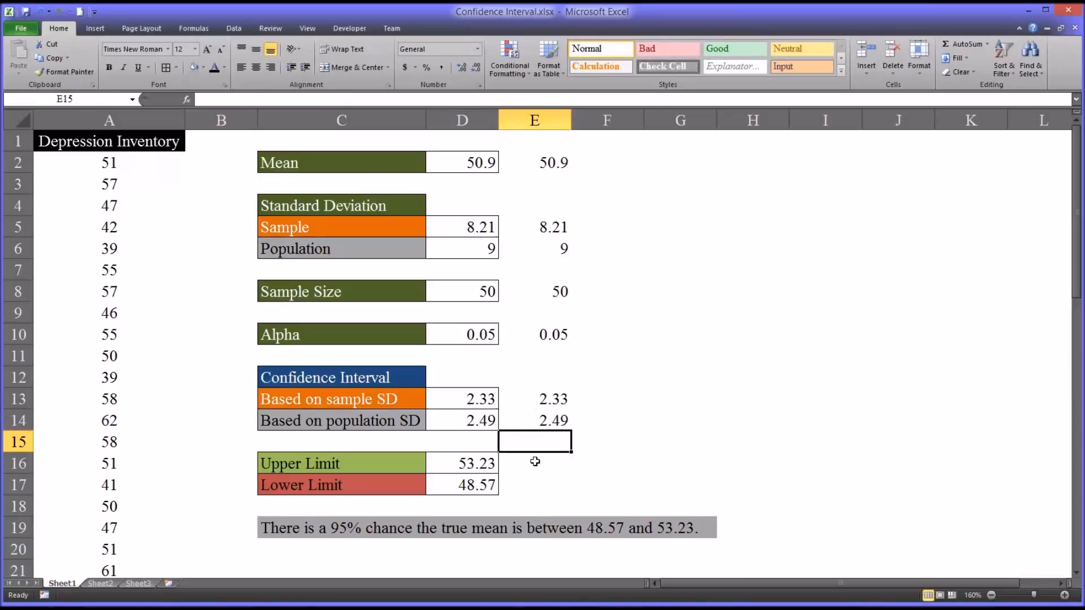
- Enter =E2+E13 in E16 for the upper limit of 53.23
click(534, 463)
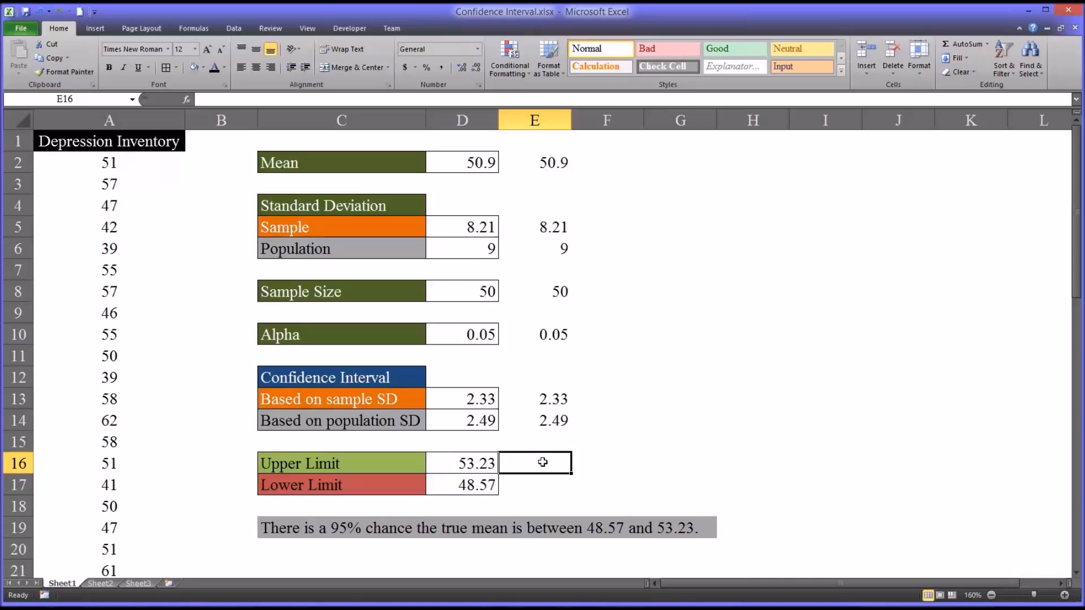
text(=)
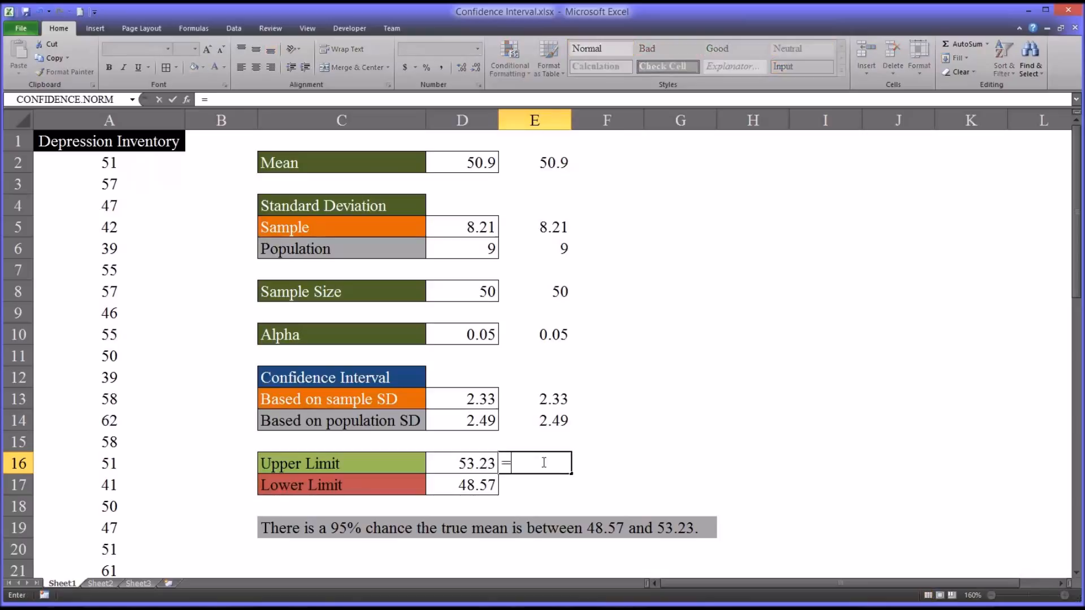
click(535, 165)
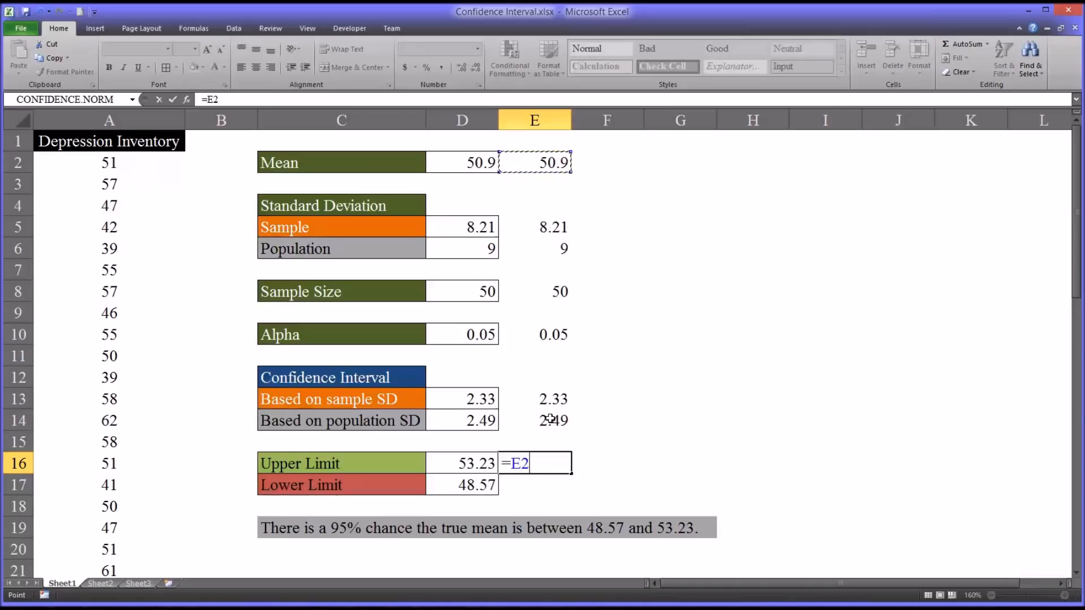
text(+)
click(528, 397)
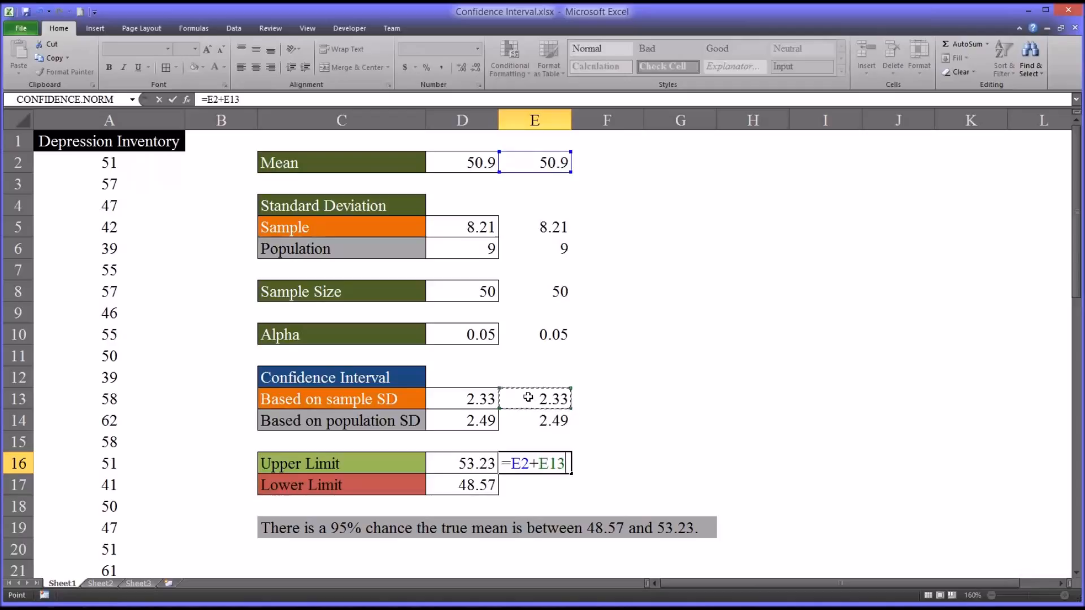
key(Return)
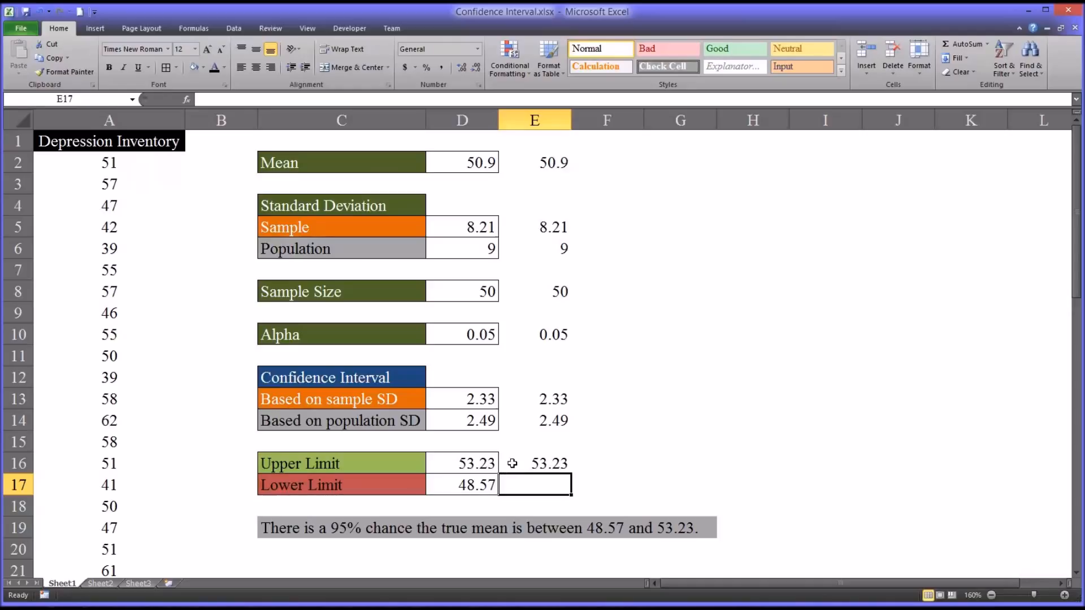
- Enter =E2-E13 in E17 for the lower limit of 48.57 and verify it
text(=)
click(543, 164)
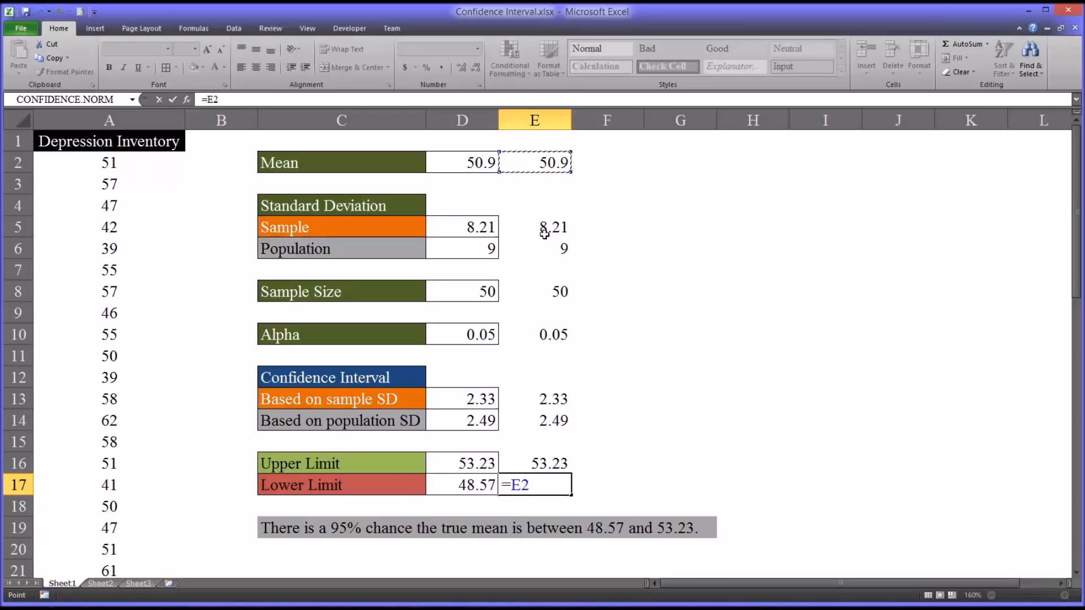
text(-)
click(534, 402)
key(Return)
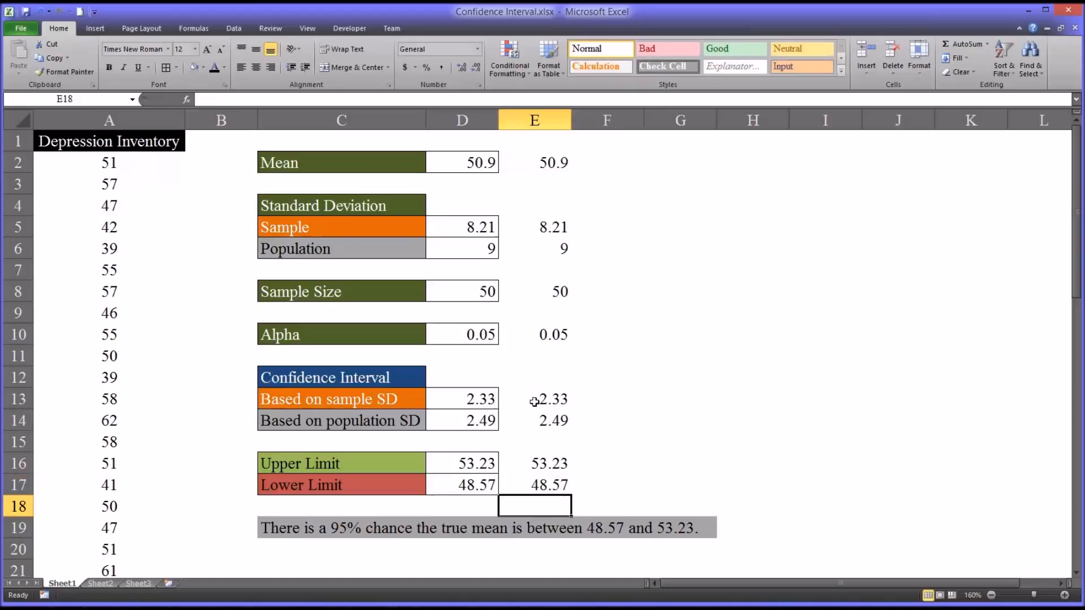
click(543, 481)
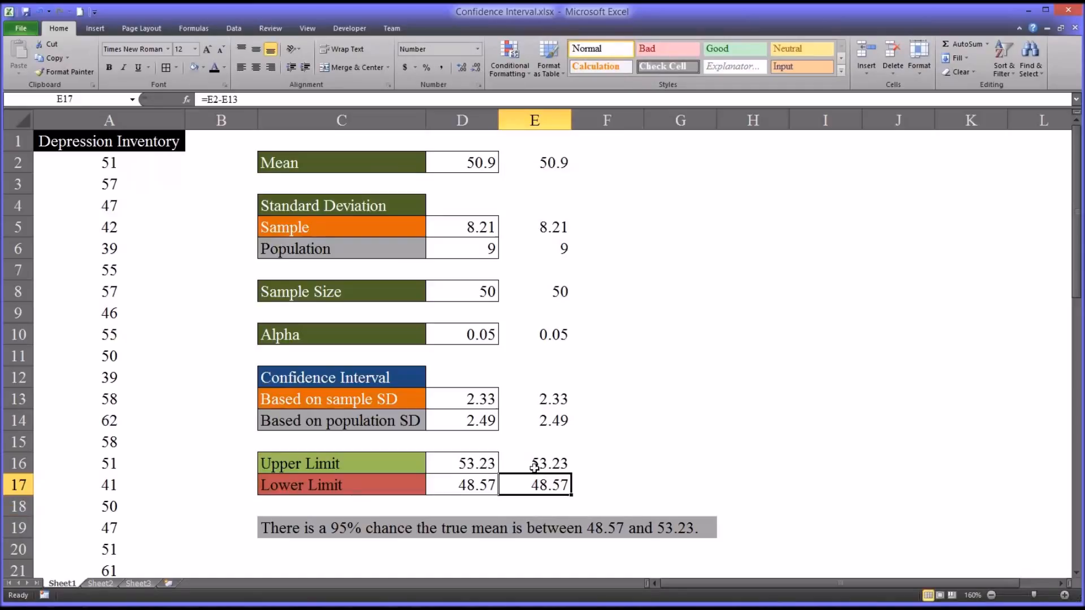
click(341, 401)
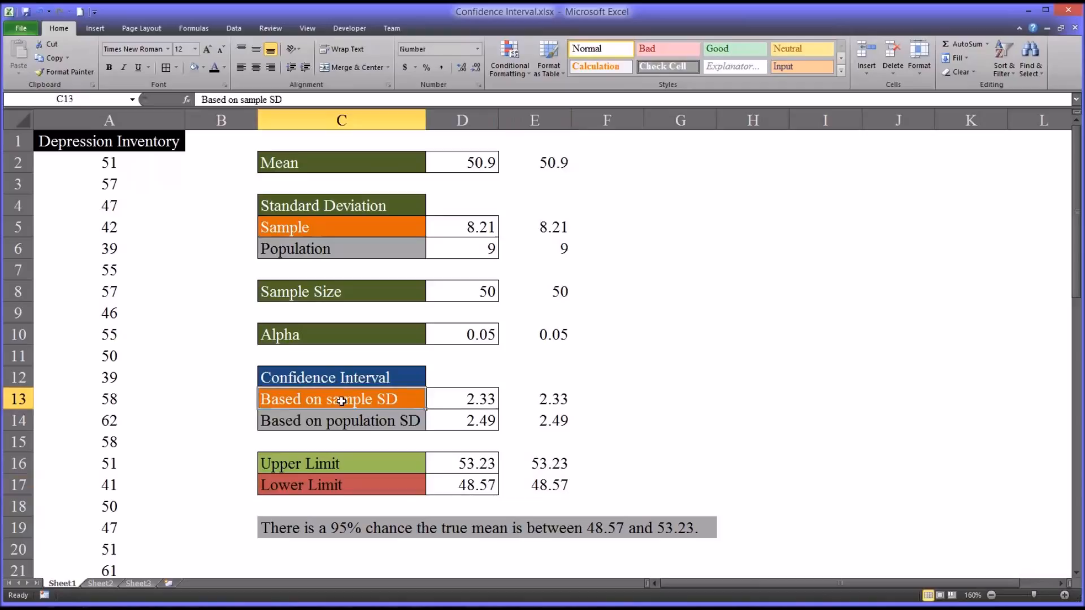
click(534, 403)
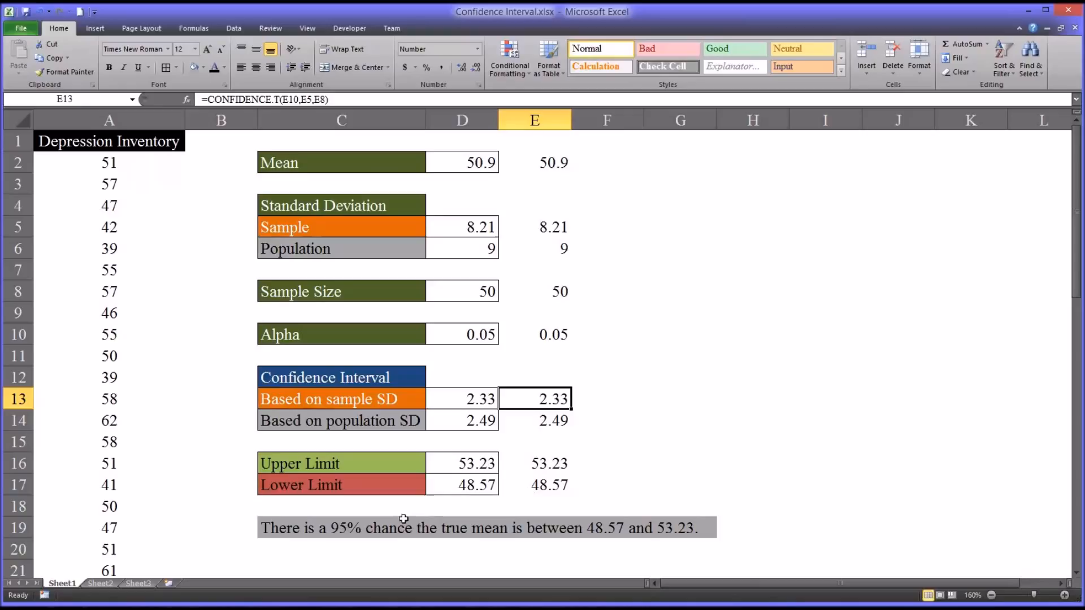
click(281, 530)
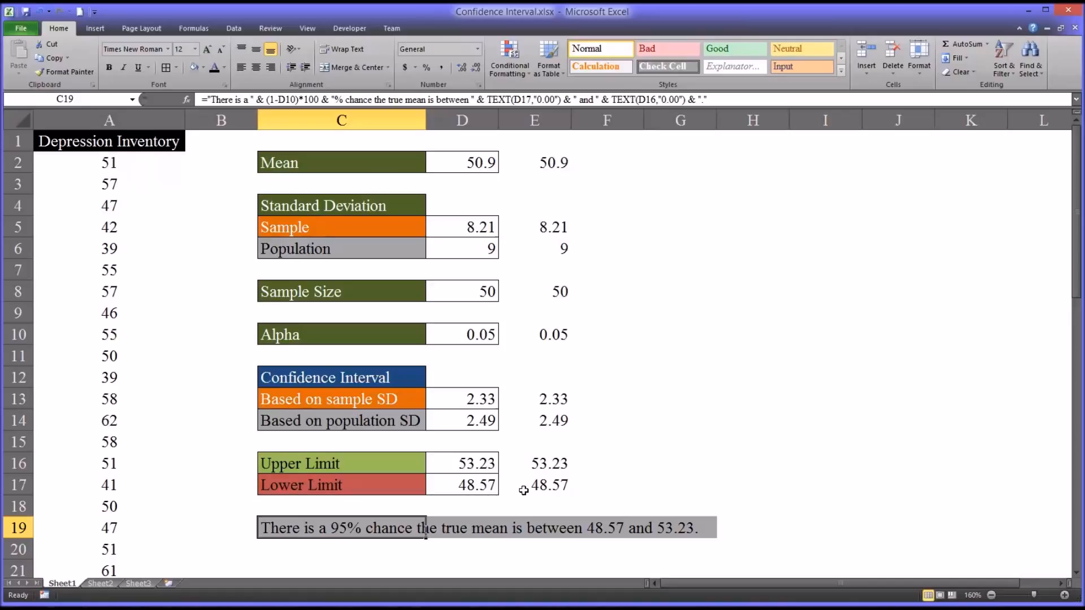
- Review the conclusion sentence formula after the alpha 0.01 recalculation
key(Return)
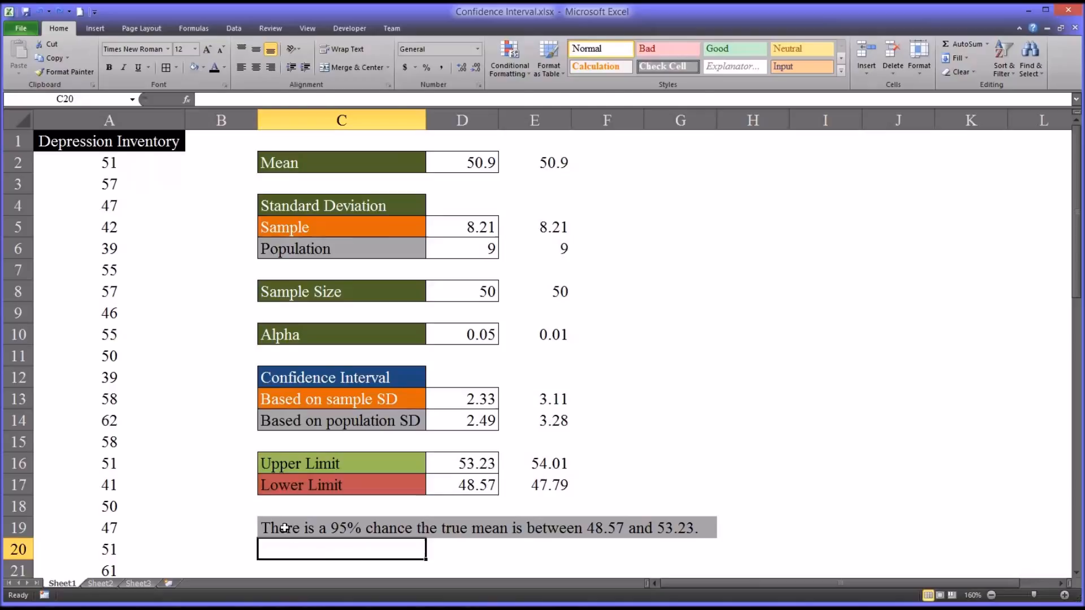
click(288, 530)
click(284, 547)
- Clear check values E2:E17 and set the main Alpha in D10 to 0.01
drag(538, 162, 541, 476)
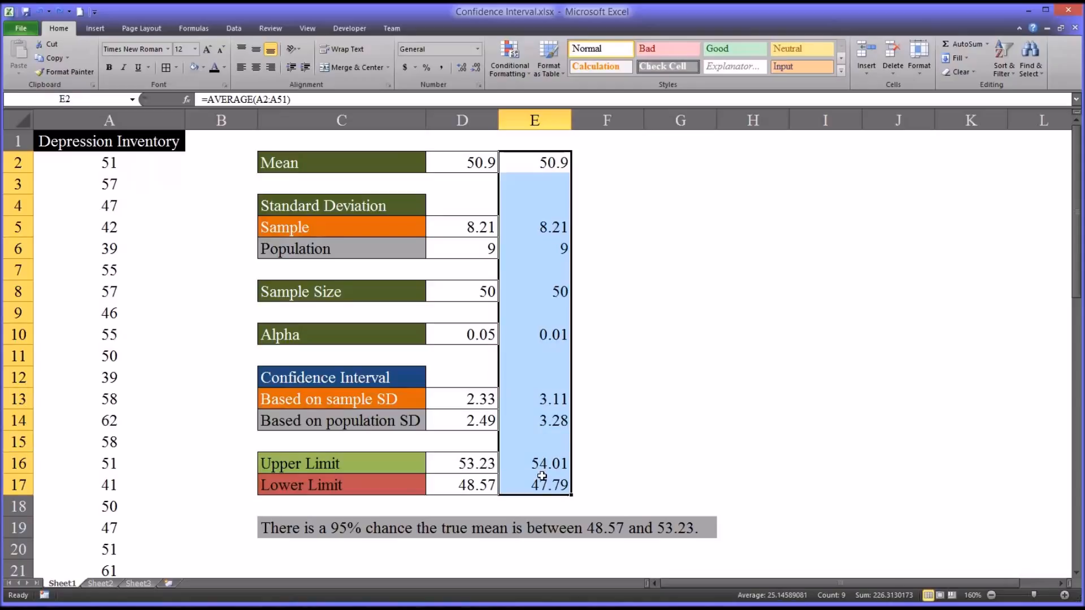
key(Delete)
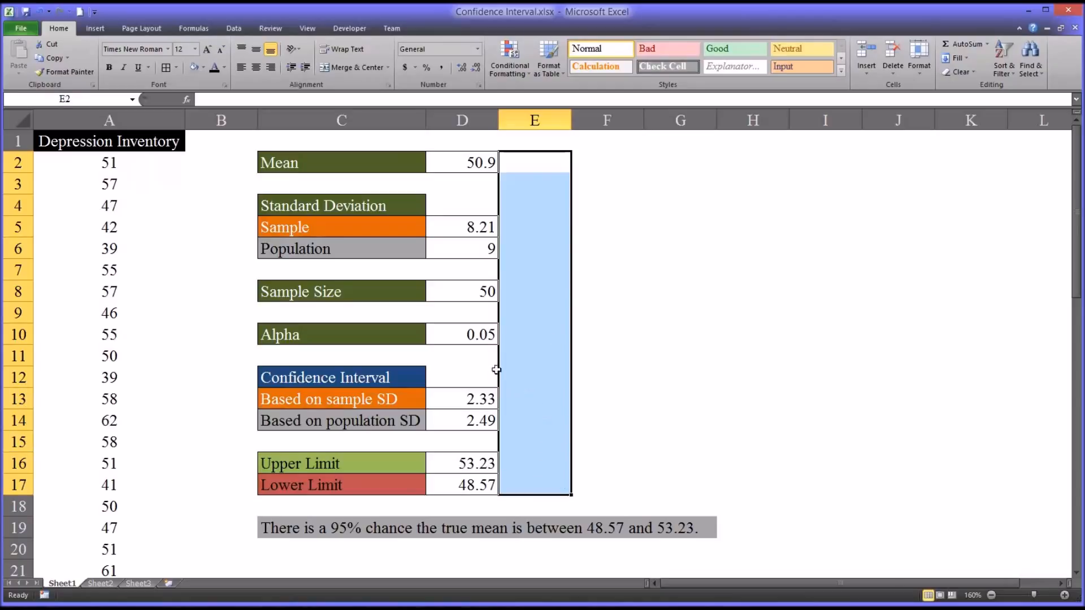
click(458, 337)
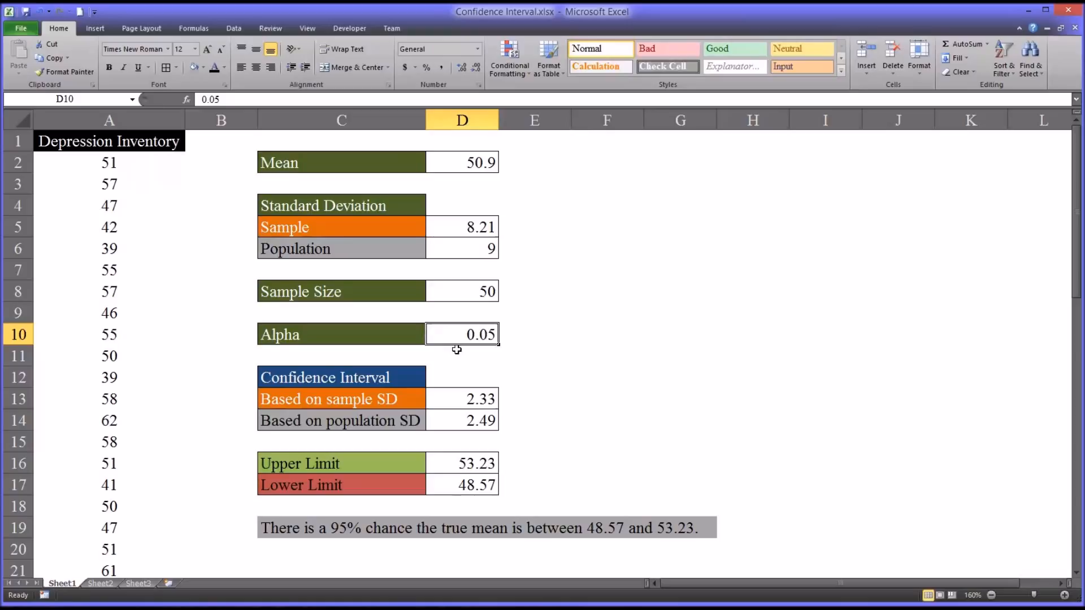
key(BackSpace)
text(.01)
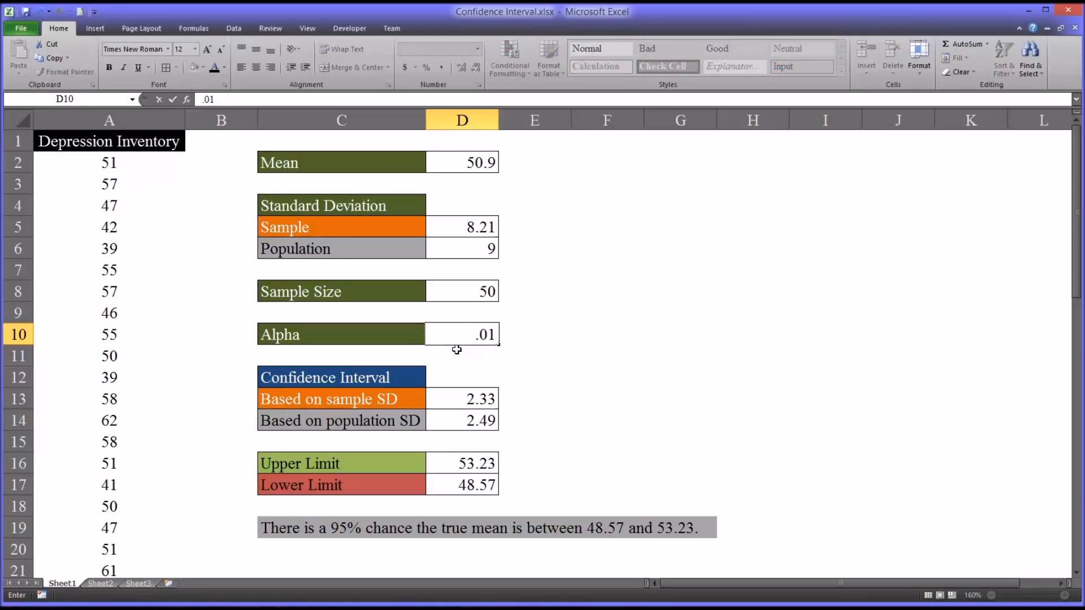
key(Return)
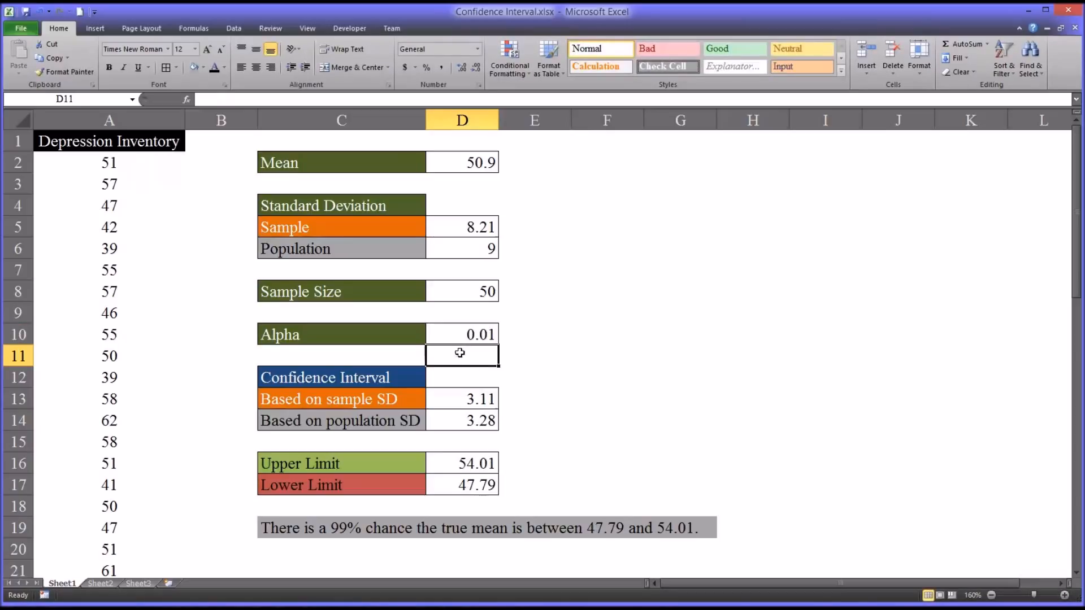
click(343, 533)
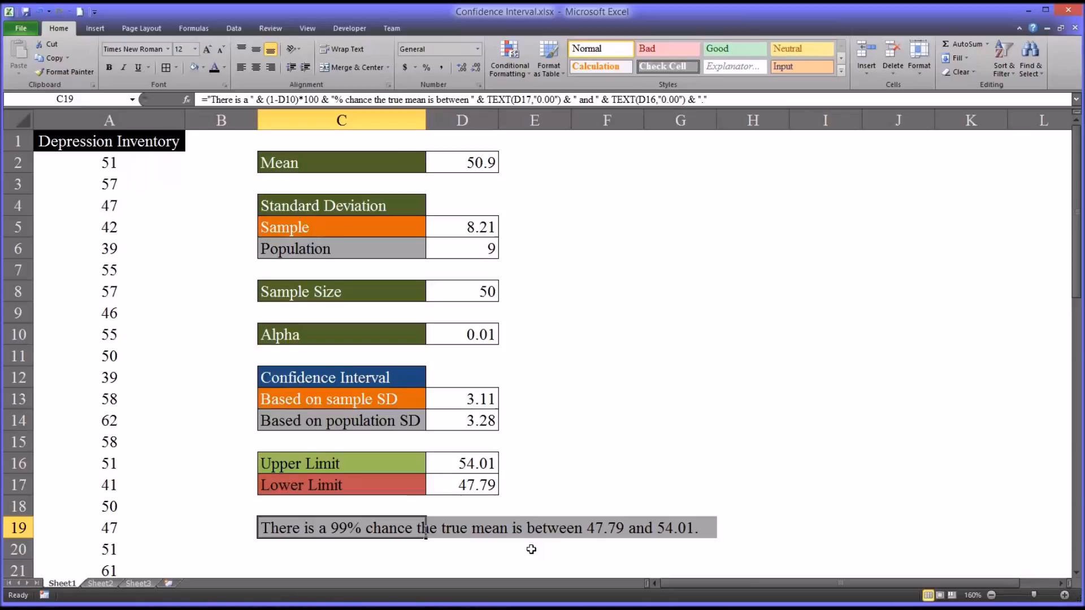
click(384, 550)
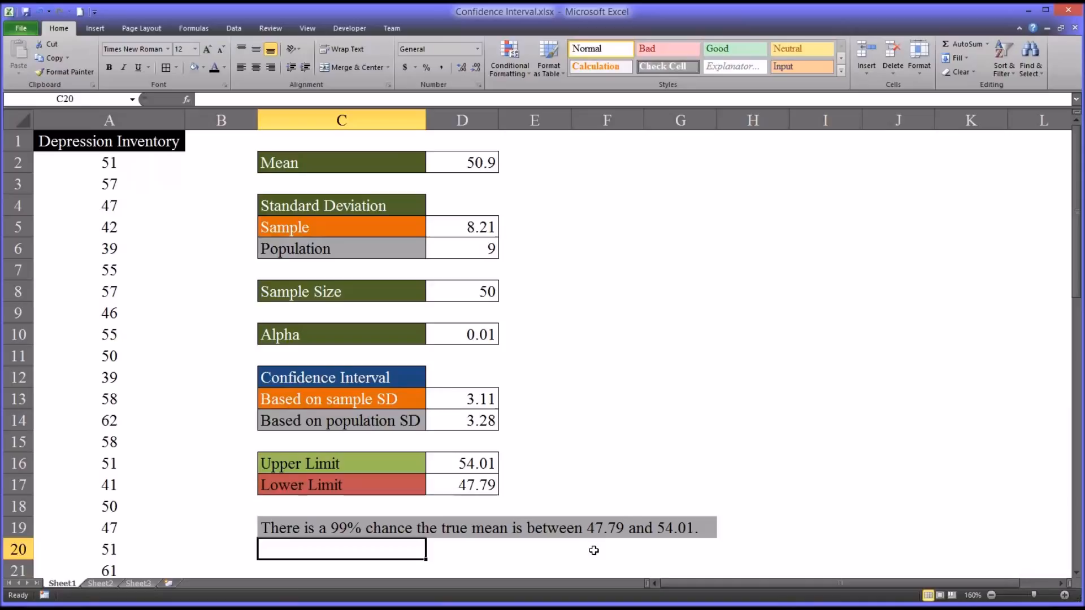
click(458, 343)
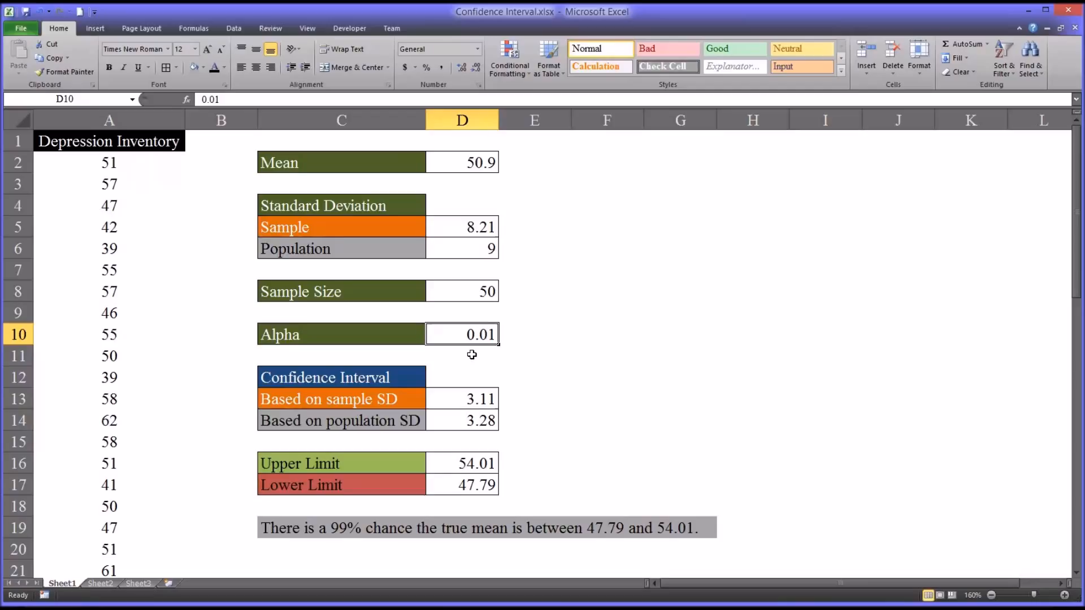
- Restore alpha in D10 to 0.05, giving margins 2.33 and 2.49 and a 48.57–53.23 interval
key(BackSpace)
text(.05)
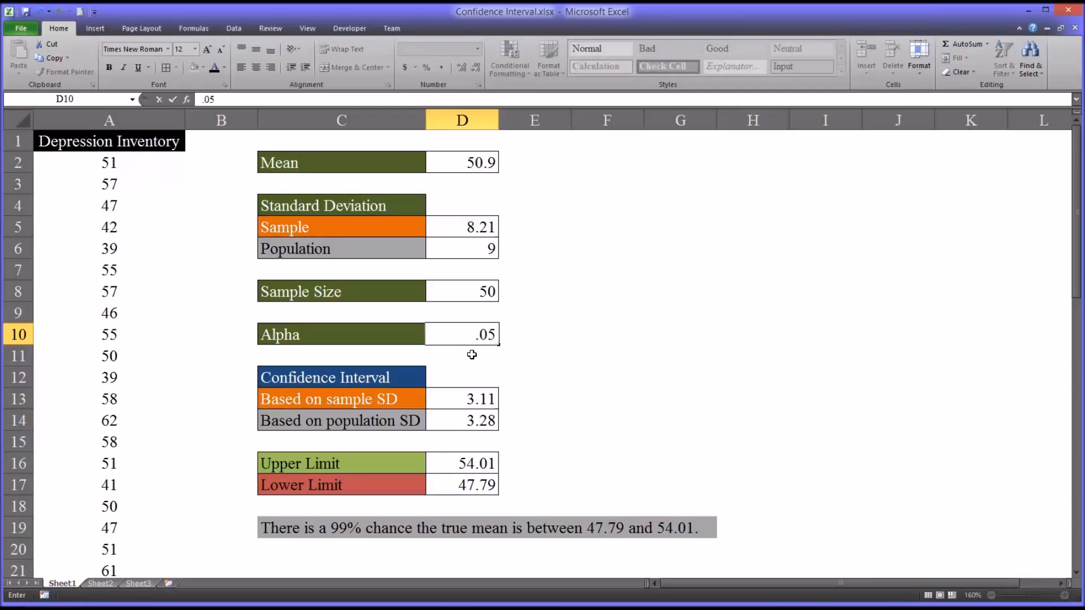
key(Return)
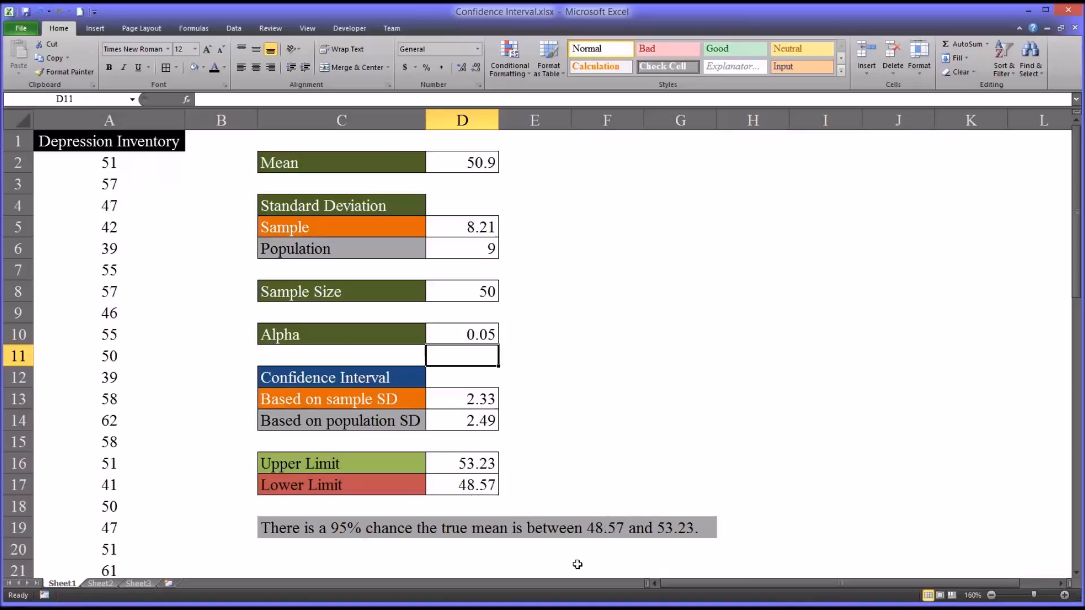
click(368, 552)
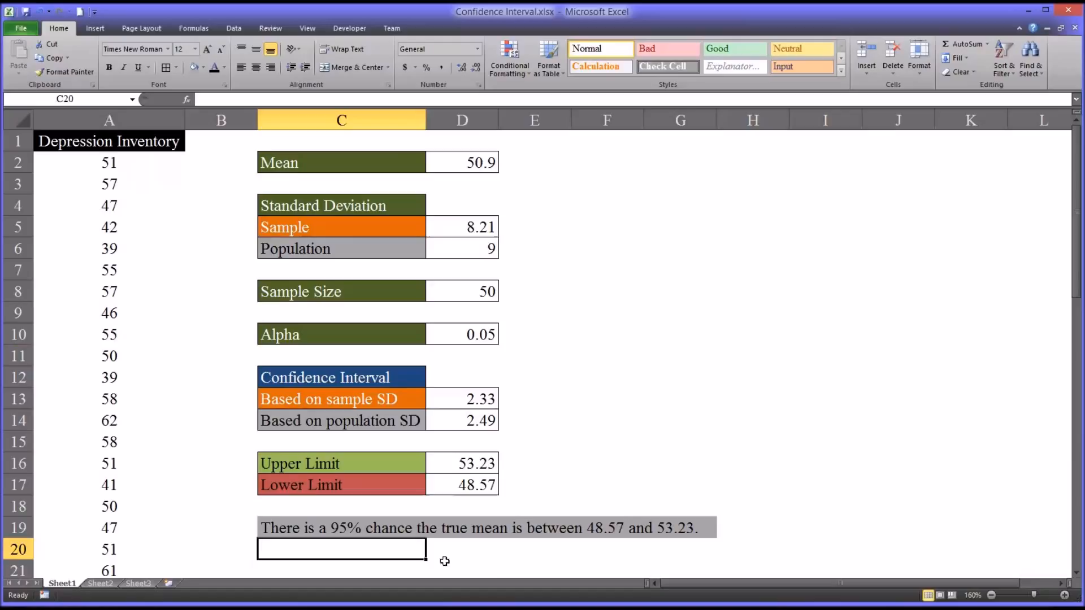